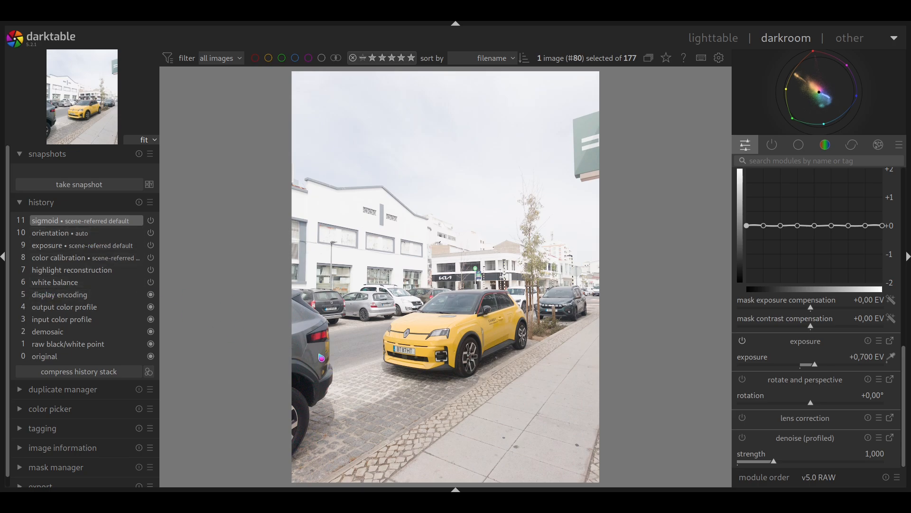
# Lower the photo's exposure to about -0,958 EV in the exposure module
pyautogui.moveTo(902, 331); pyautogui.dragTo(900, 183)
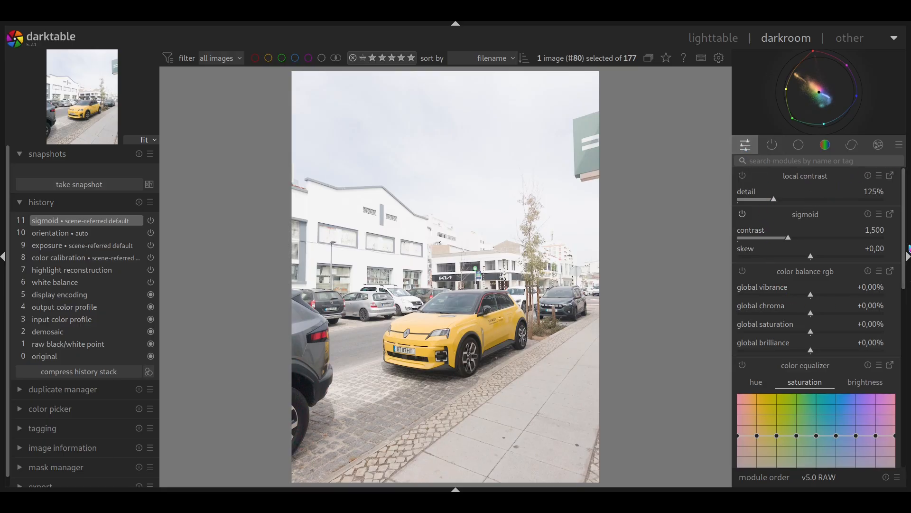
pyautogui.moveTo(902, 240); pyautogui.dragTo(907, 417)
pyautogui.click(813, 367)
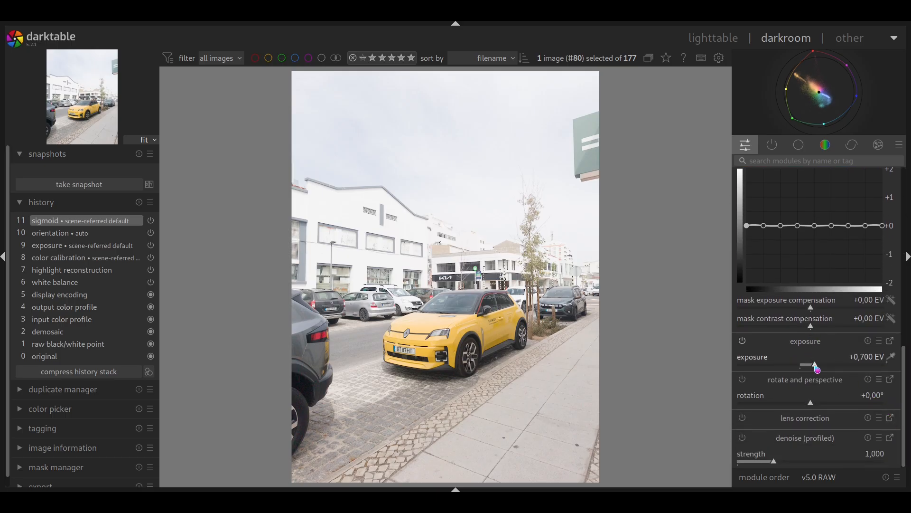
pyautogui.moveTo(816, 370)
pyautogui.mouseDown()
pyautogui.moveTo(763, 378)
pyautogui.moveTo(803, 378)
pyautogui.mouseUp()
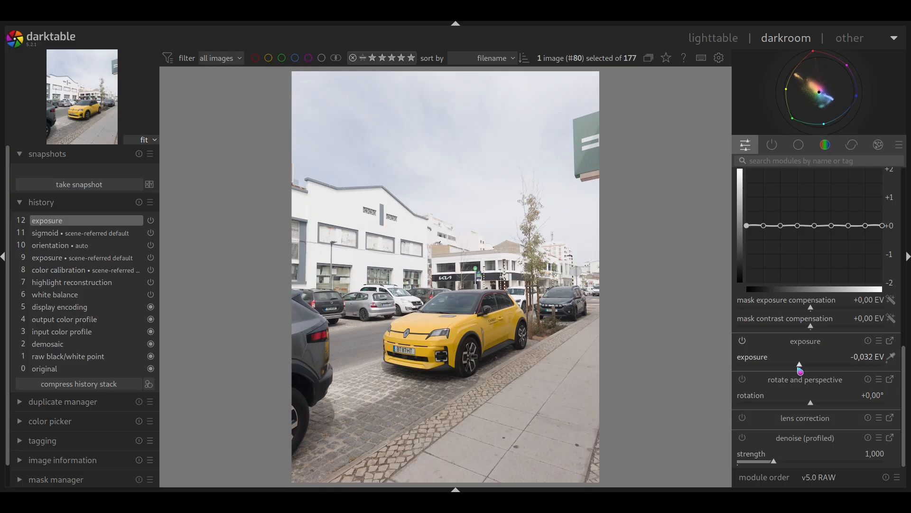
pyautogui.moveTo(801, 368); pyautogui.dragTo(783, 378)
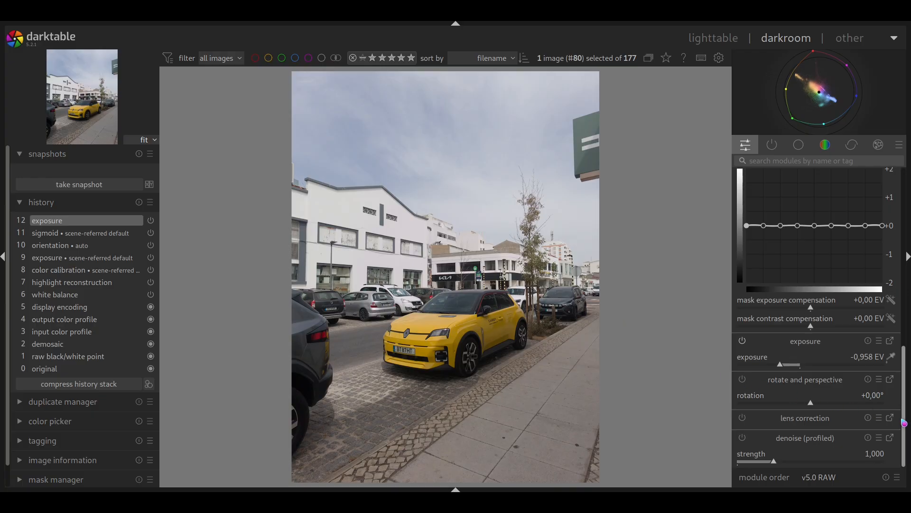
# Try lens correction and denoise (profiled) on the photo, leaving both modules switched off
pyautogui.click(743, 419)
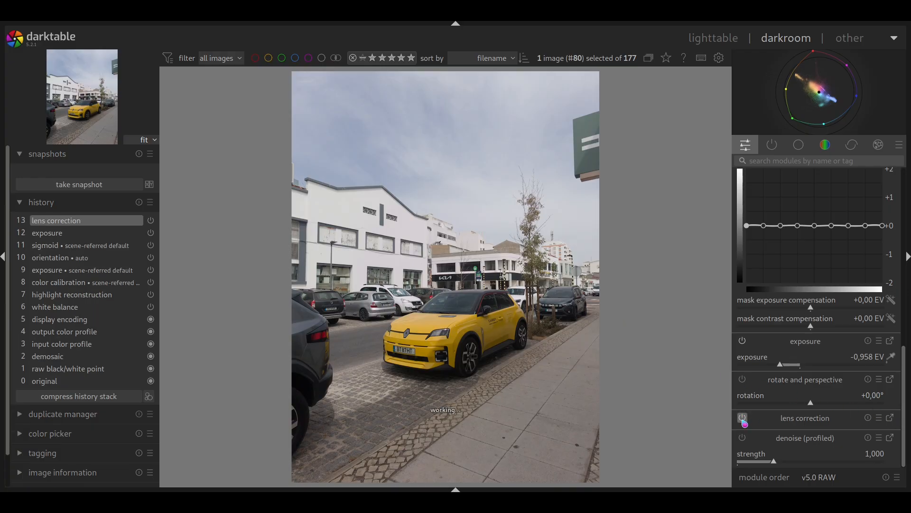
pyautogui.click(744, 438)
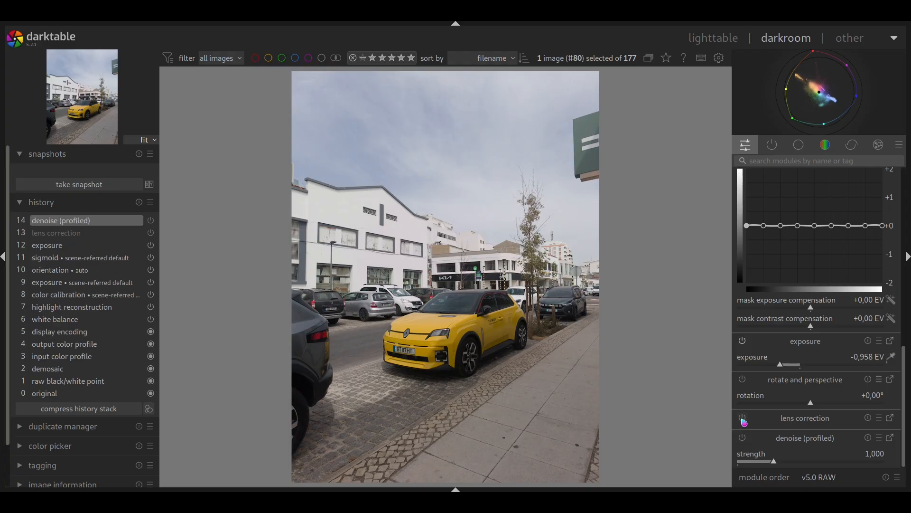
# Enable local contrast, compare the photo with and without it at about 165% detail, and set detail back to 125%
pyautogui.moveTo(905, 385); pyautogui.dragTo(906, 192)
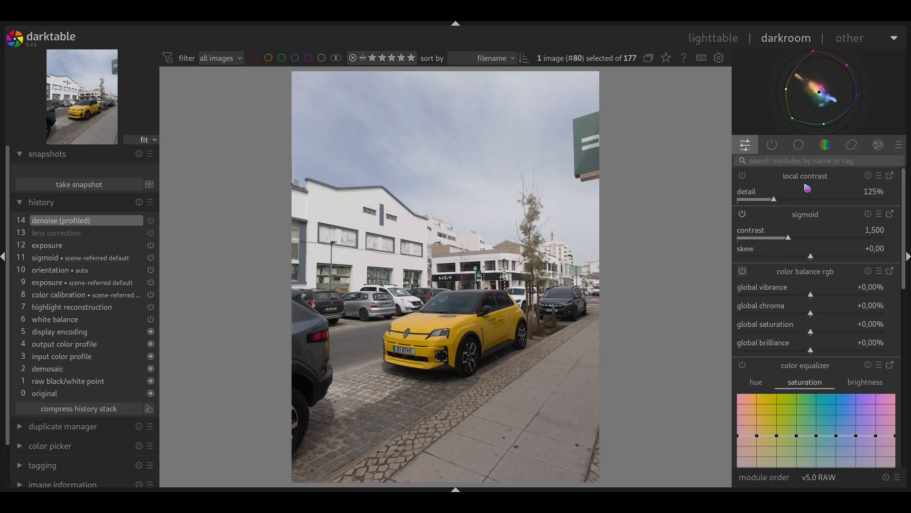
pyautogui.moveTo(775, 202); pyautogui.dragTo(789, 202)
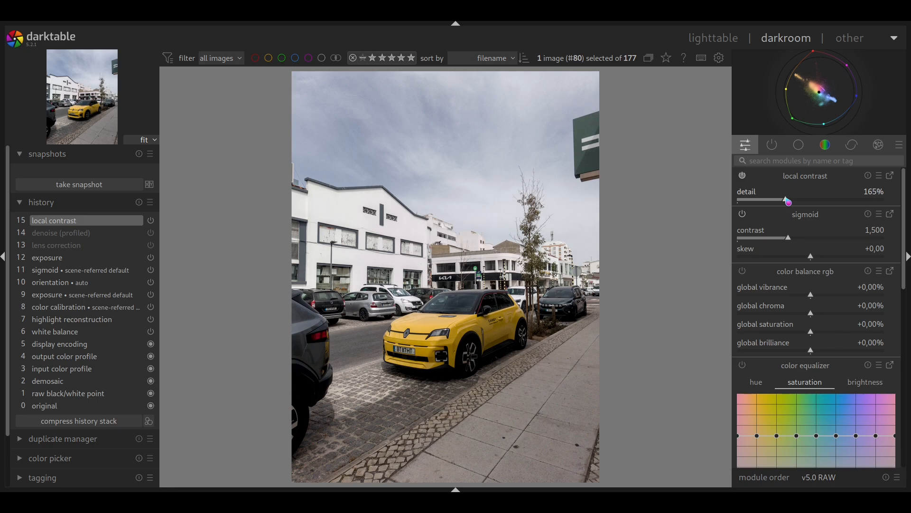
pyautogui.click(743, 176)
pyautogui.click(743, 176)
pyautogui.click(743, 176)
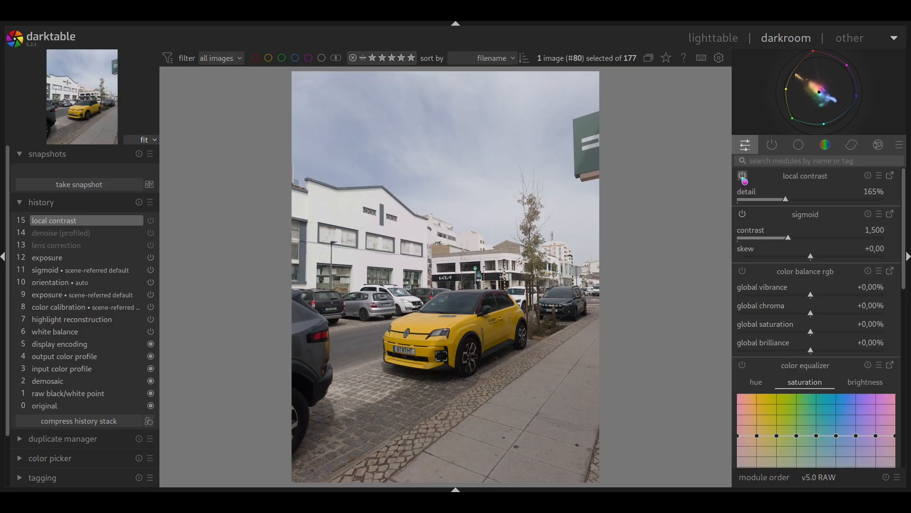
pyautogui.click(744, 177)
pyautogui.click(743, 177)
pyautogui.click(744, 177)
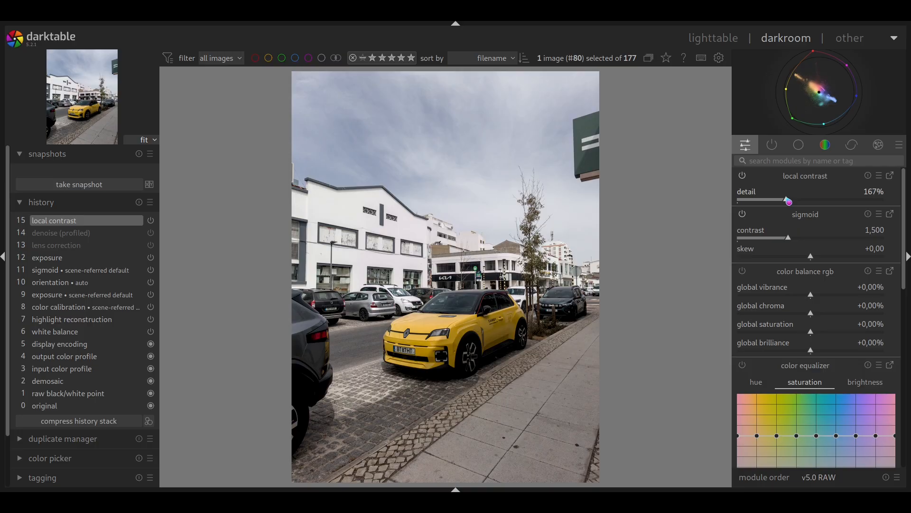
pyautogui.moveTo(788, 201)
pyautogui.mouseDown()
pyautogui.moveTo(822, 202)
pyautogui.moveTo(784, 202)
pyautogui.mouseUp()
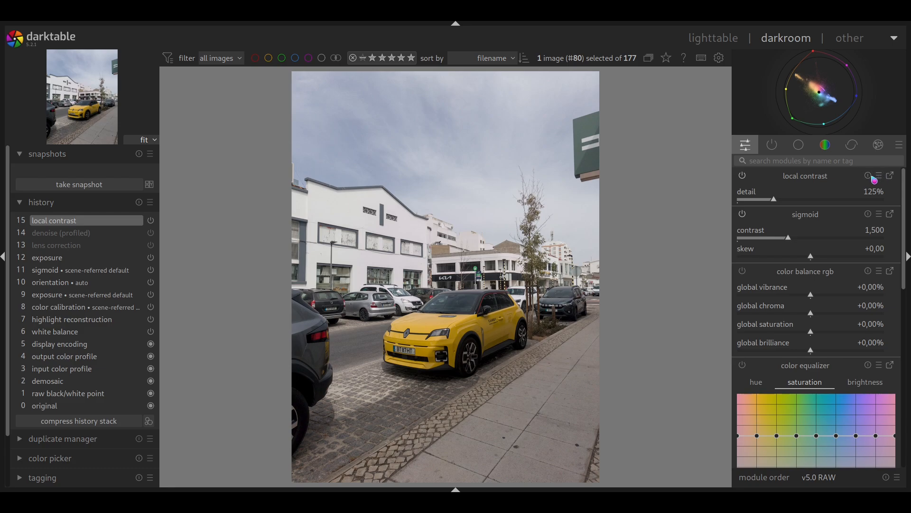
# Restrict the local contrast module to the yellow car by painting a brush mask over its body
pyautogui.click(783, 179)
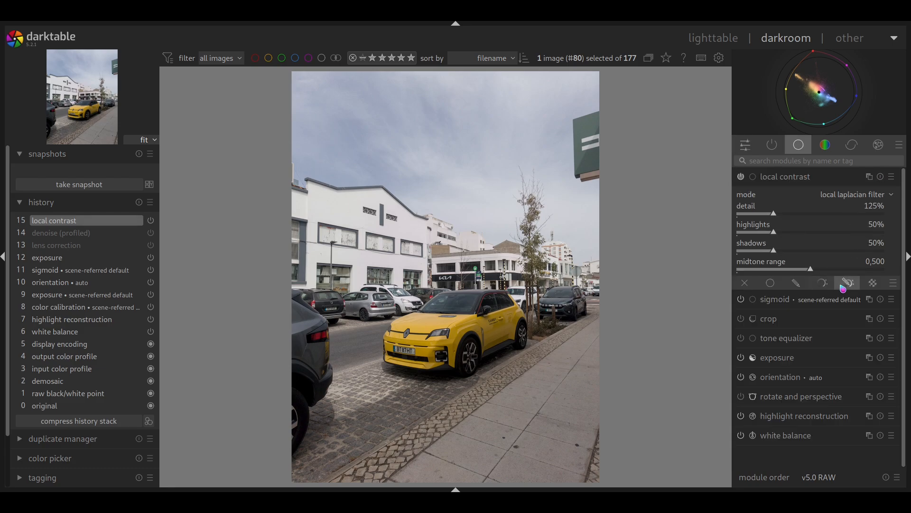
pyautogui.click(796, 284)
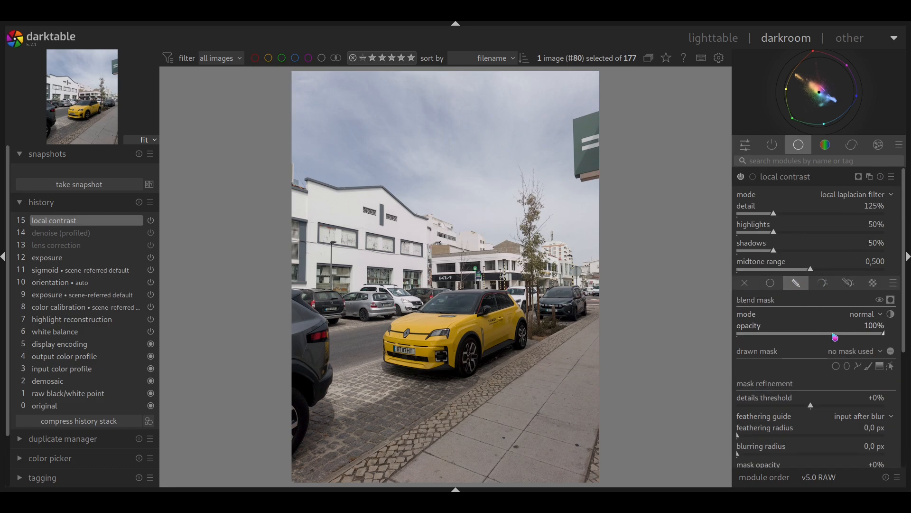
pyautogui.click(869, 366)
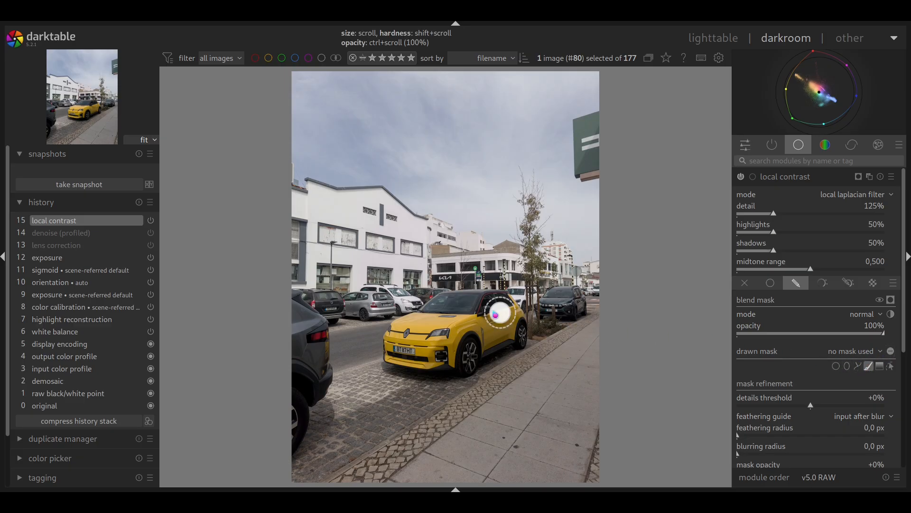
pyautogui.moveTo(415, 323)
pyautogui.mouseDown()
pyautogui.moveTo(396, 353)
pyautogui.moveTo(467, 359)
pyautogui.moveTo(469, 347)
pyautogui.moveTo(515, 332)
pyautogui.moveTo(504, 303)
pyautogui.moveTo(470, 301)
pyautogui.moveTo(427, 317)
pyautogui.moveTo(494, 306)
pyautogui.moveTo(415, 358)
pyautogui.moveTo(494, 319)
pyautogui.moveTo(502, 326)
pyautogui.moveTo(412, 356)
pyautogui.moveTo(393, 357)
pyautogui.moveTo(393, 341)
pyautogui.moveTo(509, 317)
pyautogui.mouseUp()
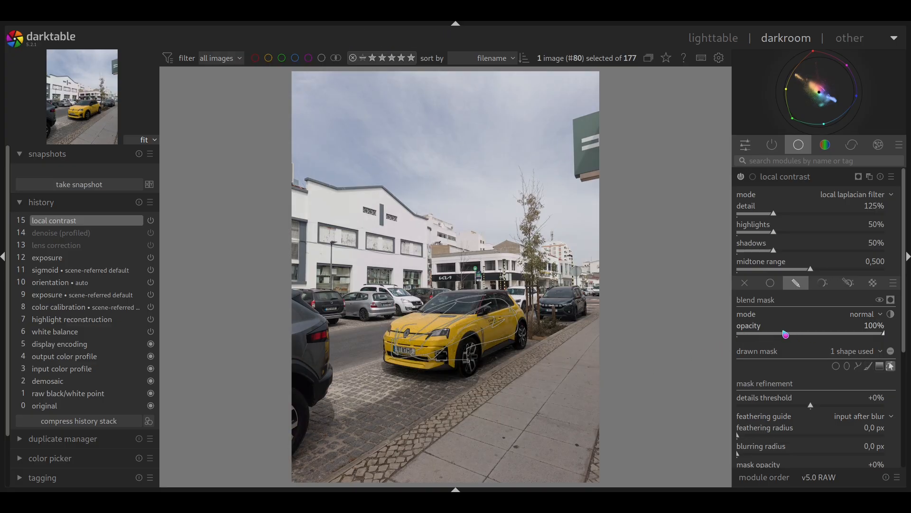
# Set the masked local contrast detail to 224% and compare the car with the module on and off
pyautogui.moveTo(780, 217); pyautogui.dragTo(803, 219)
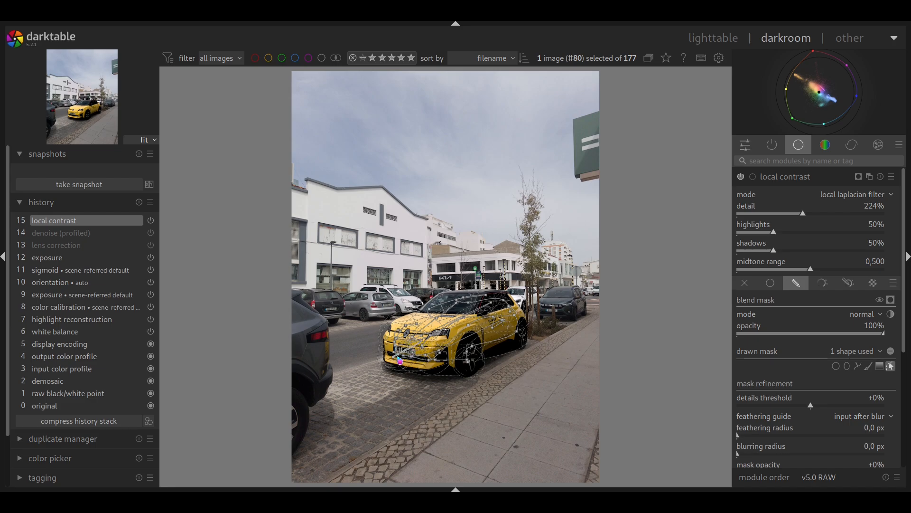
pyautogui.moveTo(465, 373); pyautogui.dragTo(465, 358)
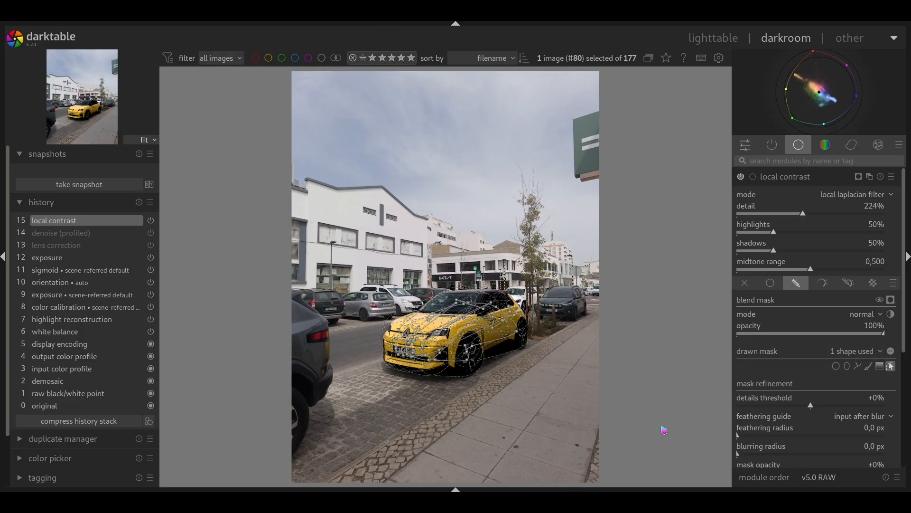
pyautogui.click(741, 177)
pyautogui.click(741, 177)
pyautogui.click(740, 177)
pyautogui.click(740, 177)
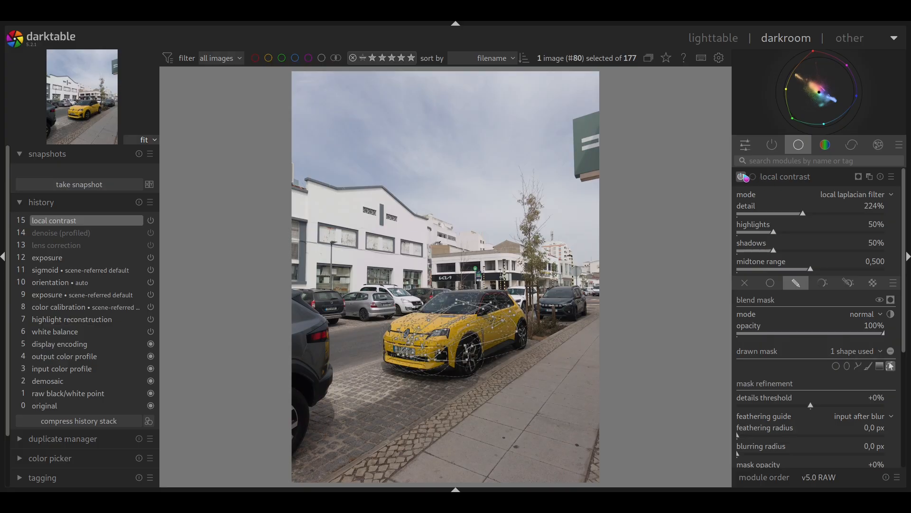
# Raise the sigmoid contrast moderately
pyautogui.click(748, 149)
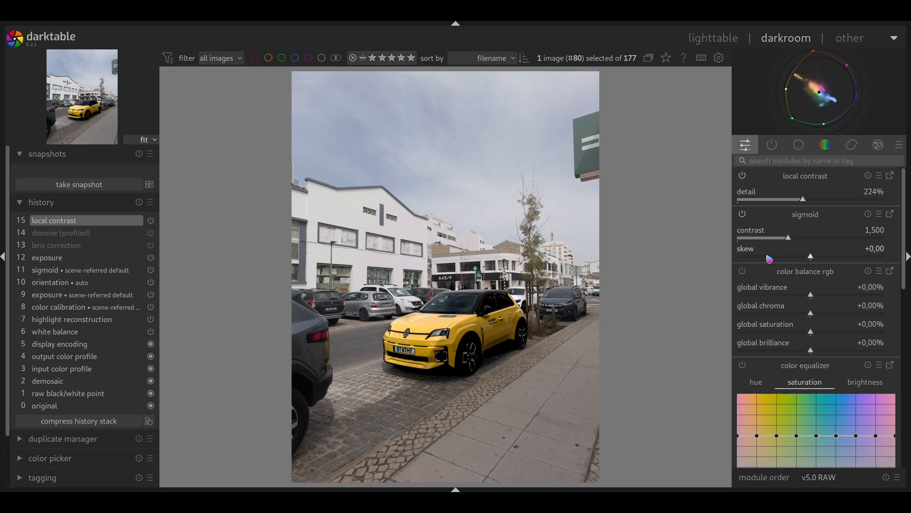
pyautogui.moveTo(789, 237)
pyautogui.mouseDown()
pyautogui.moveTo(813, 242)
pyautogui.moveTo(804, 242)
pyautogui.mouseUp()
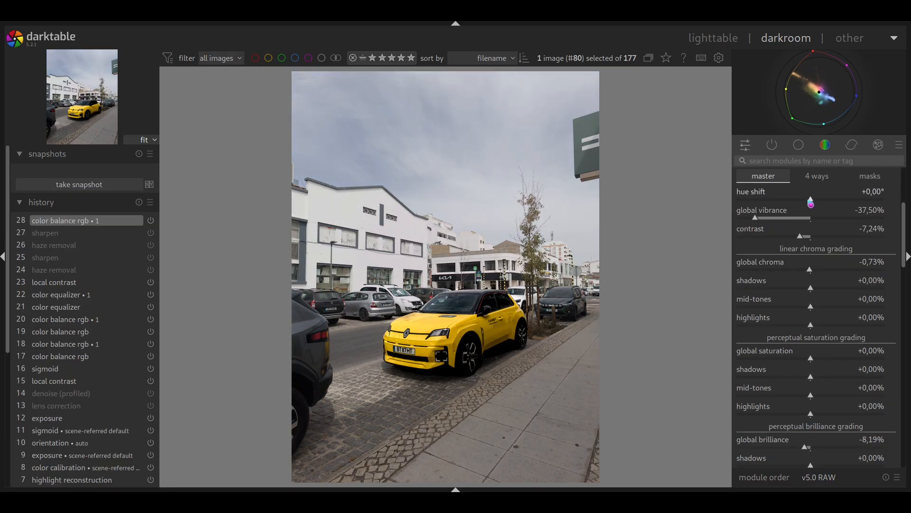
# Try a hue shift of about -26,40° in the second color balance rgb instance and return it to 0°
pyautogui.moveTo(811, 203)
pyautogui.mouseDown()
pyautogui.moveTo(793, 203)
pyautogui.moveTo(803, 202)
pyautogui.mouseUp()
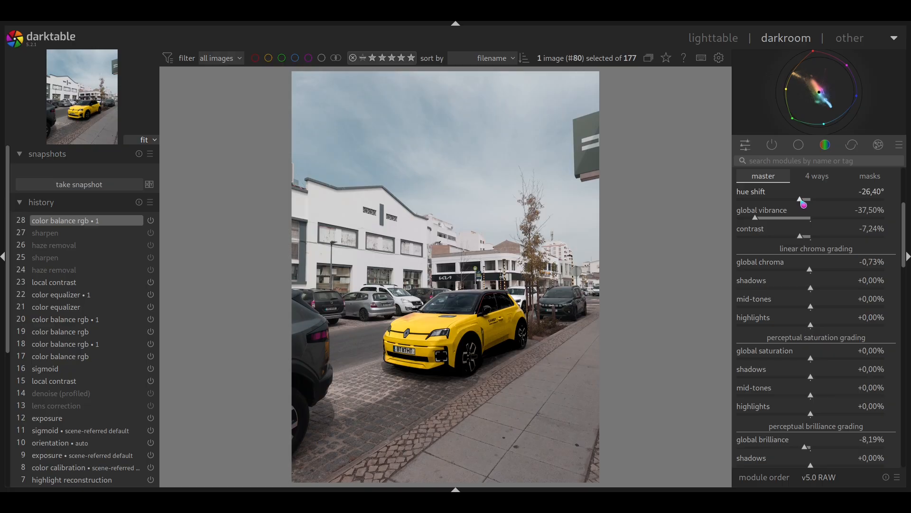
pyautogui.moveTo(804, 204); pyautogui.dragTo(812, 202)
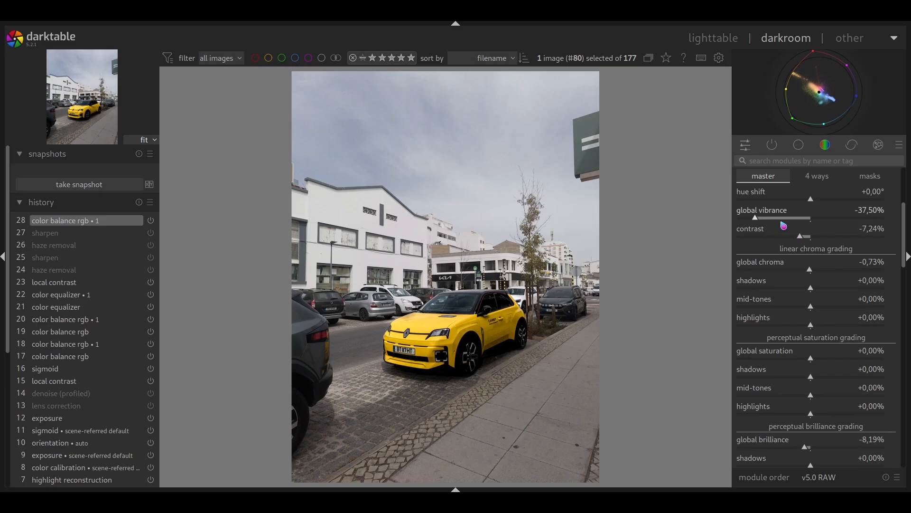
# Raise the orange node's brightness slightly in color equalizer 1
pyautogui.scroll(-5, 798, 213)
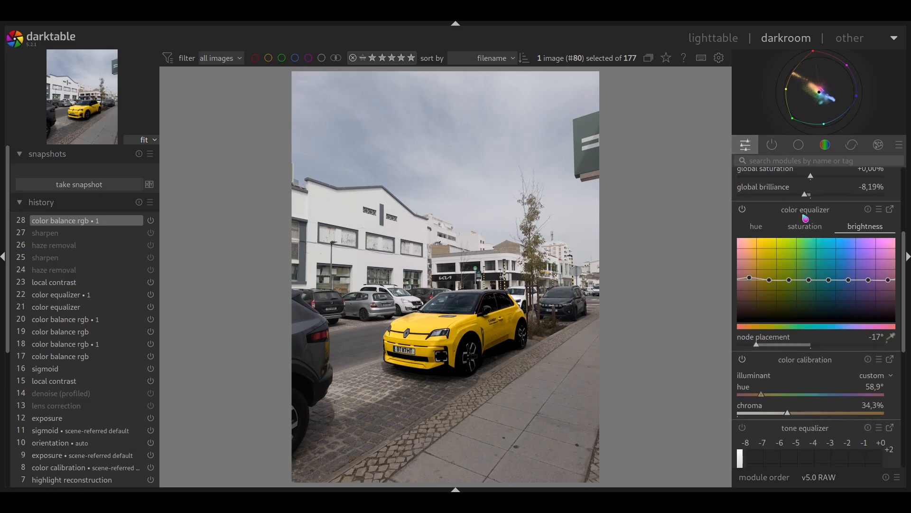
pyautogui.click(890, 209)
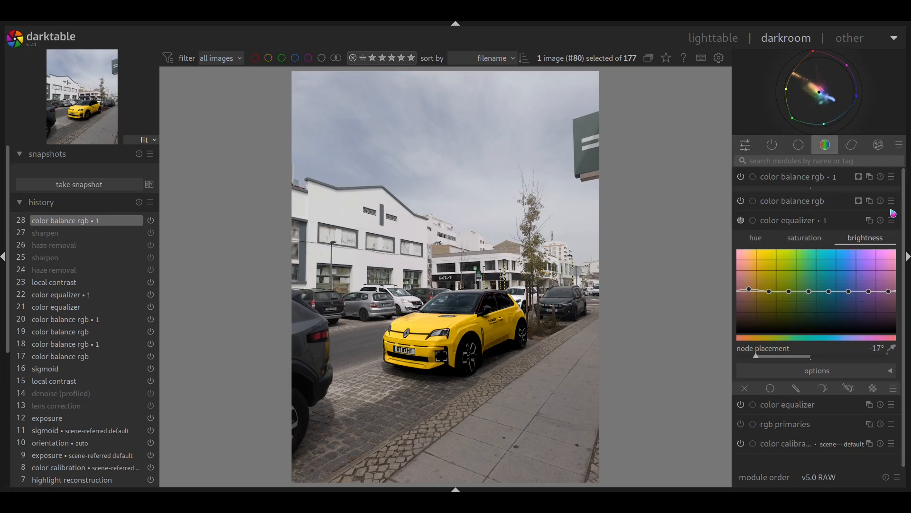
pyautogui.moveTo(753, 291)
pyautogui.mouseDown()
pyautogui.moveTo(759, 270)
pyautogui.moveTo(751, 308)
pyautogui.moveTo(750, 276)
pyautogui.moveTo(750, 287)
pyautogui.mouseUp()
pyautogui.doubleClick(750, 287)
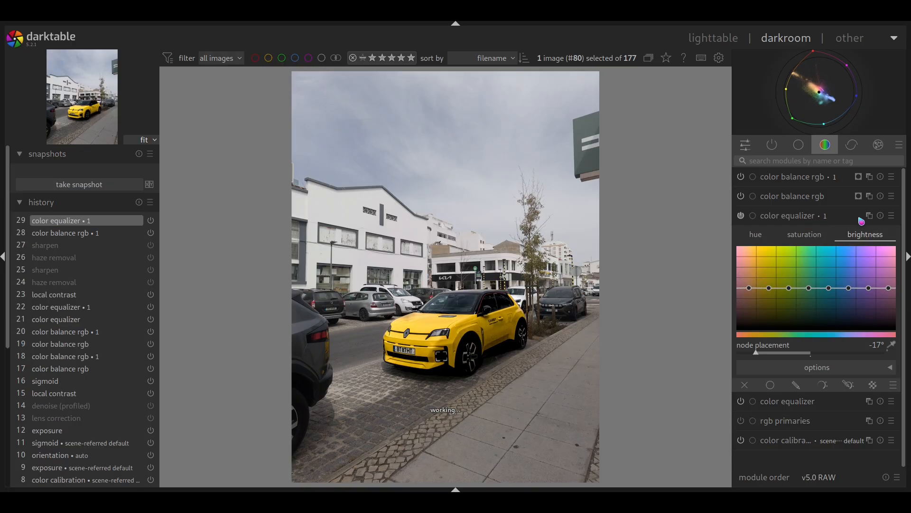
pyautogui.hotkey('ctrl', 'z')
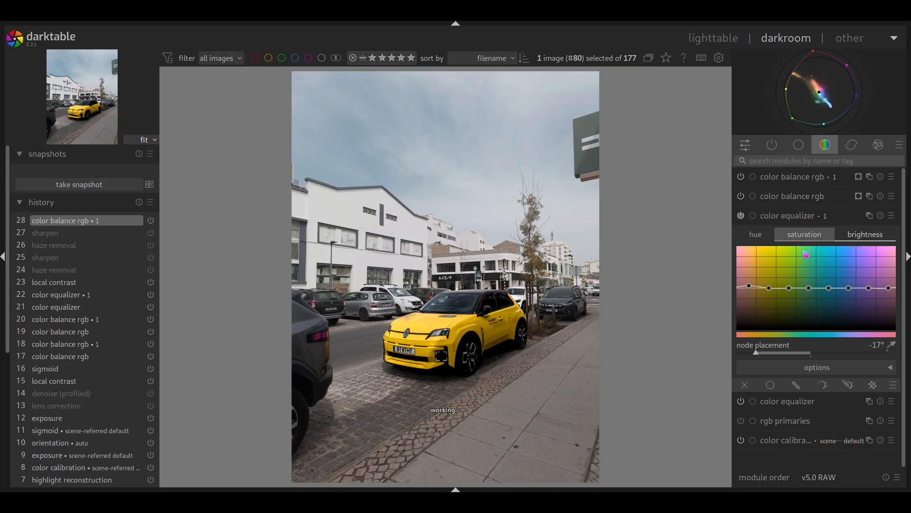
pyautogui.moveTo(750, 286); pyautogui.dragTo(753, 284)
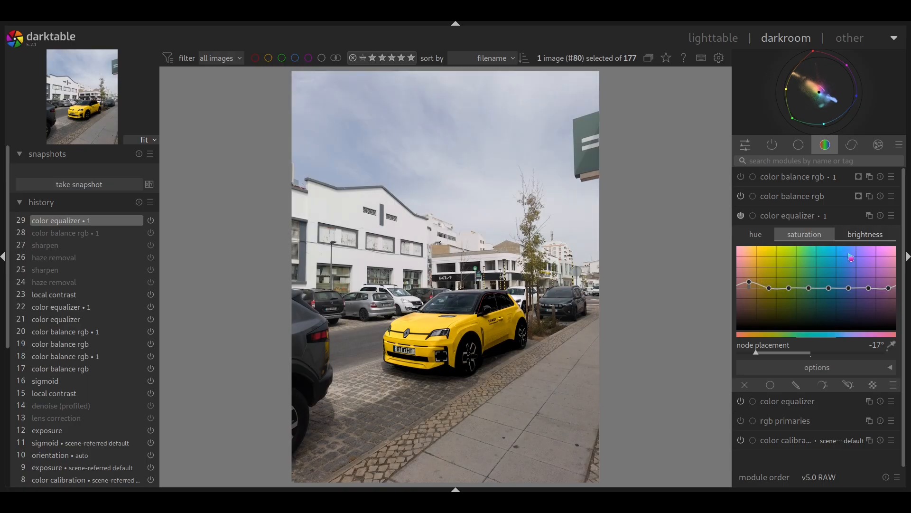
# Add another color equalizer instance, sample the sky colour above the white building, and set node placement to +11°
pyautogui.click(867, 234)
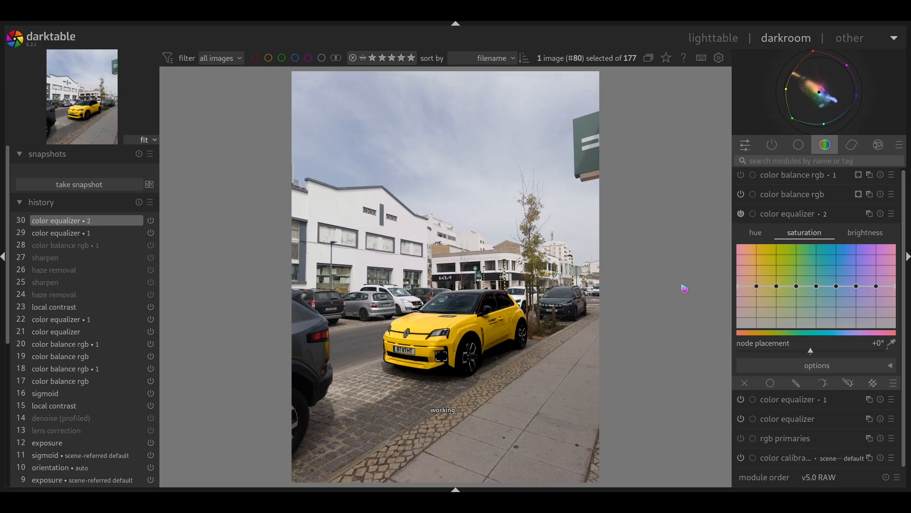
pyautogui.click(892, 343)
pyautogui.click(373, 170)
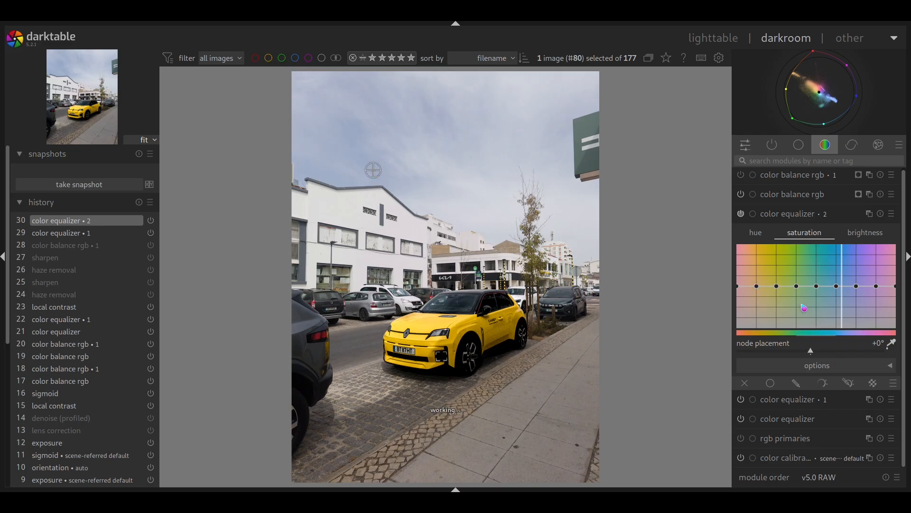
pyautogui.moveTo(813, 353); pyautogui.dragTo(850, 361)
# Lower the saturation and brightness of the sky-blue node in color equalizer 2 and shift its hue towards teal
pyautogui.moveTo(846, 287)
pyautogui.mouseDown()
pyautogui.moveTo(846, 263)
pyautogui.moveTo(839, 297)
pyautogui.mouseUp()
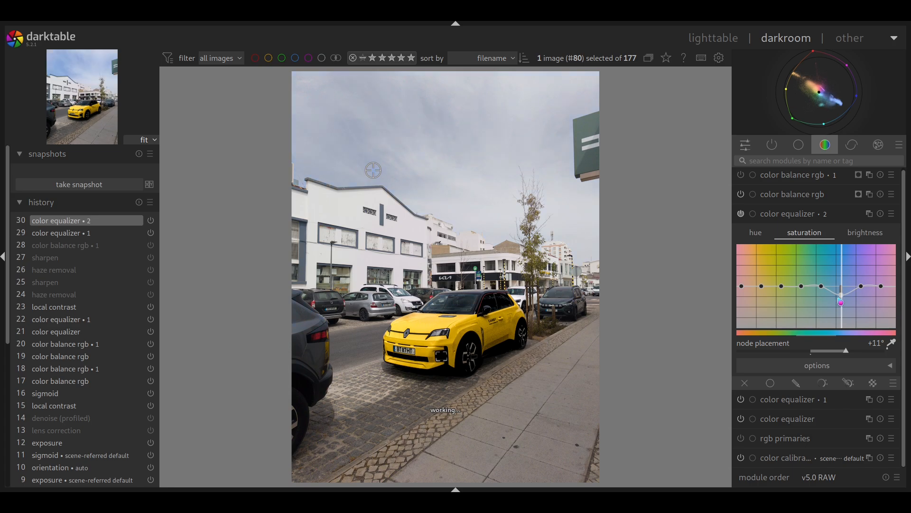
pyautogui.click(756, 232)
pyautogui.moveTo(845, 298); pyautogui.dragTo(835, 301)
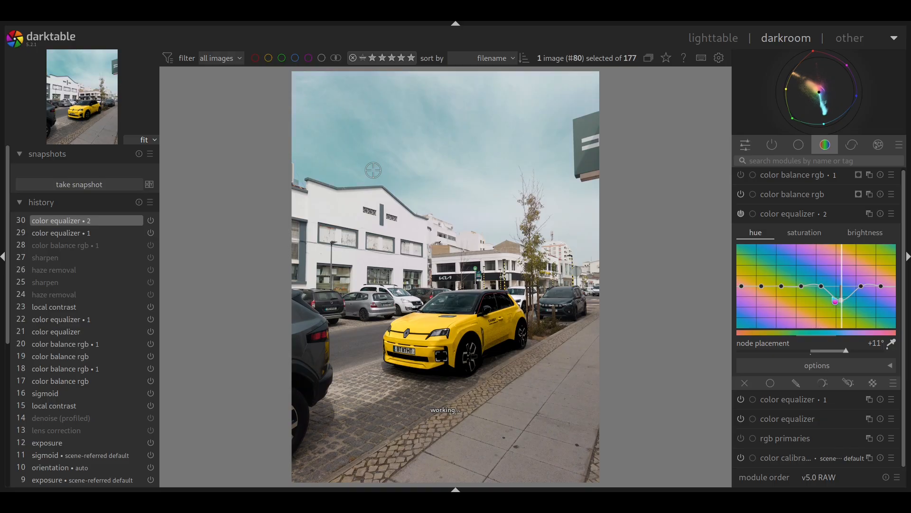
pyautogui.click(864, 233)
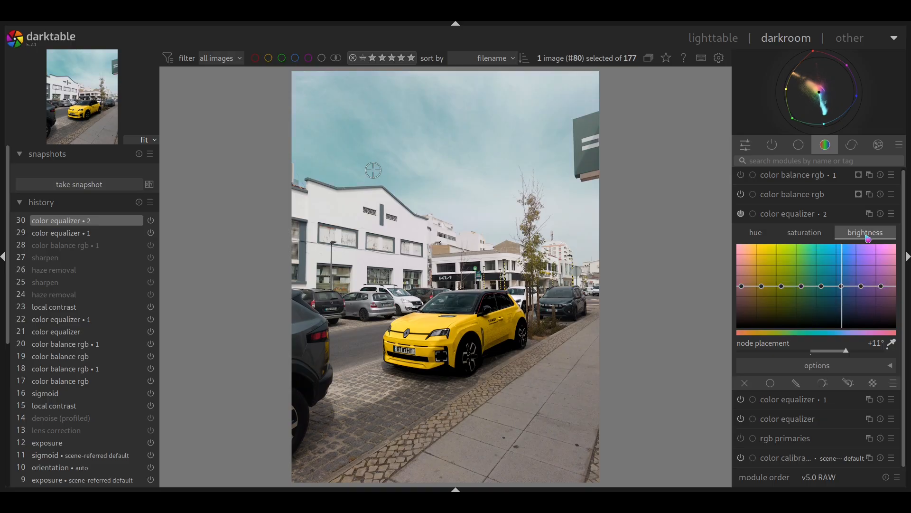
pyautogui.moveTo(840, 288)
pyautogui.mouseDown()
pyautogui.moveTo(845, 306)
pyautogui.moveTo(847, 297)
pyautogui.mouseUp()
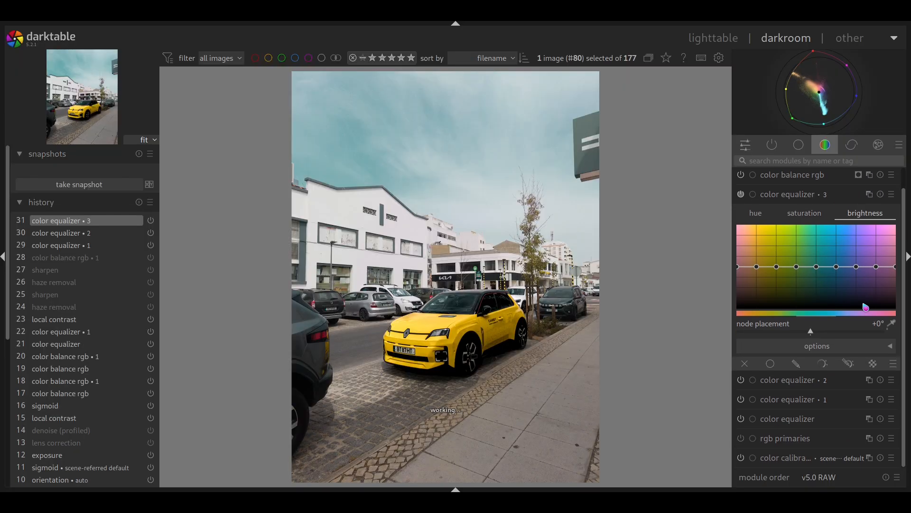
# Sample the pavement colour beside the yellow car in color equalizer 3, set node placement to -1°, and shift the orange node's hue slightly
pyautogui.click(891, 324)
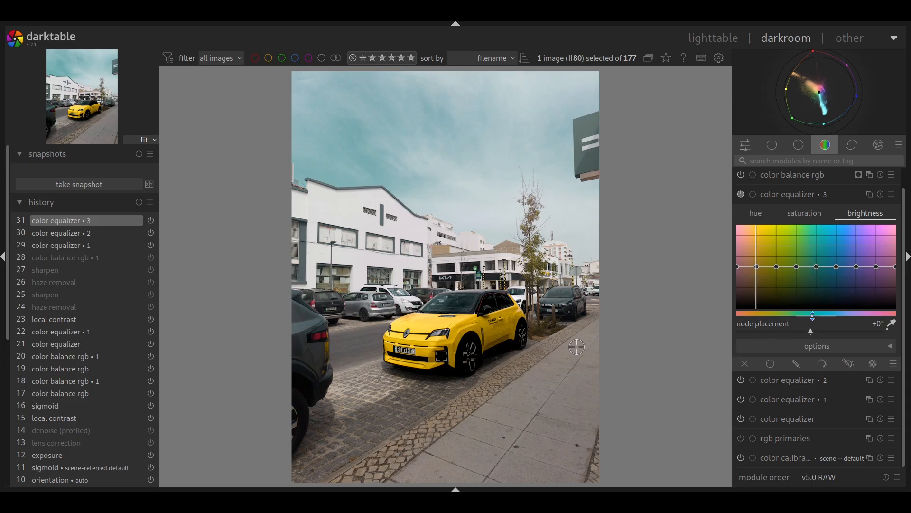
pyautogui.scroll(-1, 811, 335)
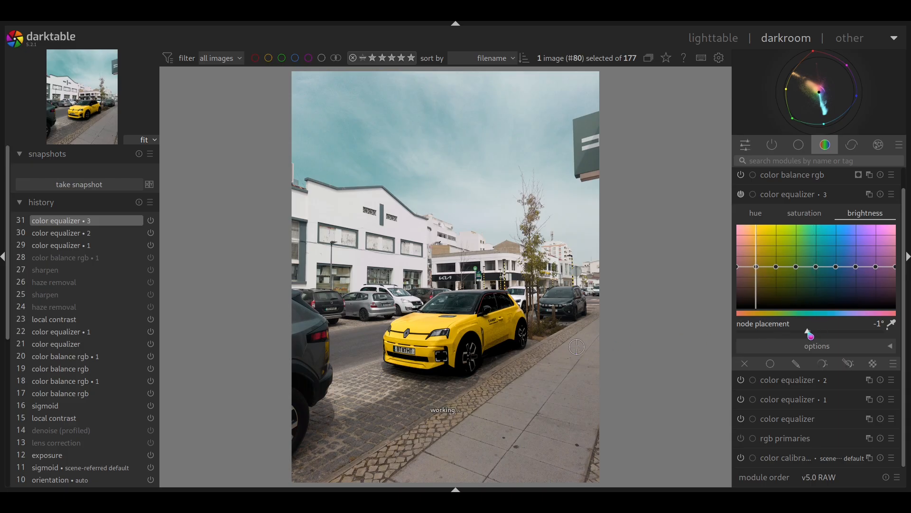
pyautogui.click(756, 213)
pyautogui.moveTo(758, 273)
pyautogui.mouseDown()
pyautogui.moveTo(760, 291)
pyautogui.moveTo(763, 273)
pyautogui.mouseUp()
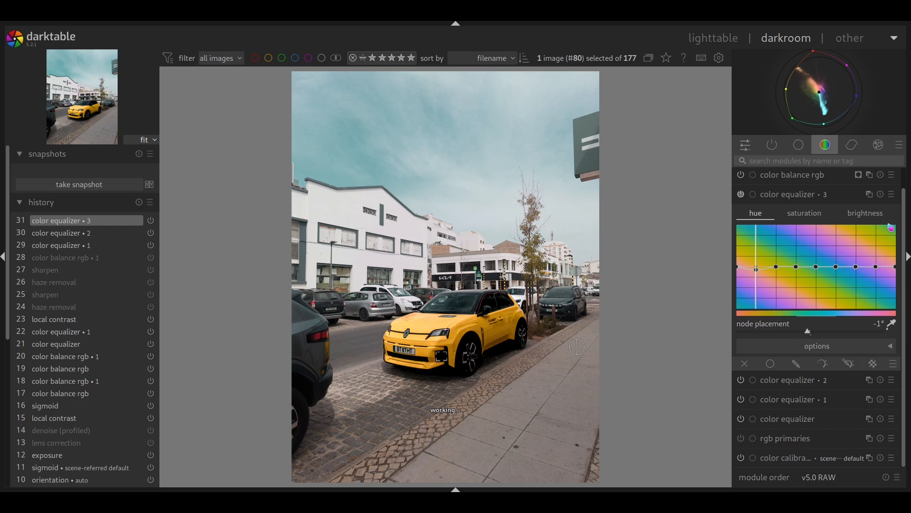
# Mask color equalizer 3 with the existing car shape, invert the mask to exclude the car, and lower the orange node's brightness
pyautogui.click(796, 363)
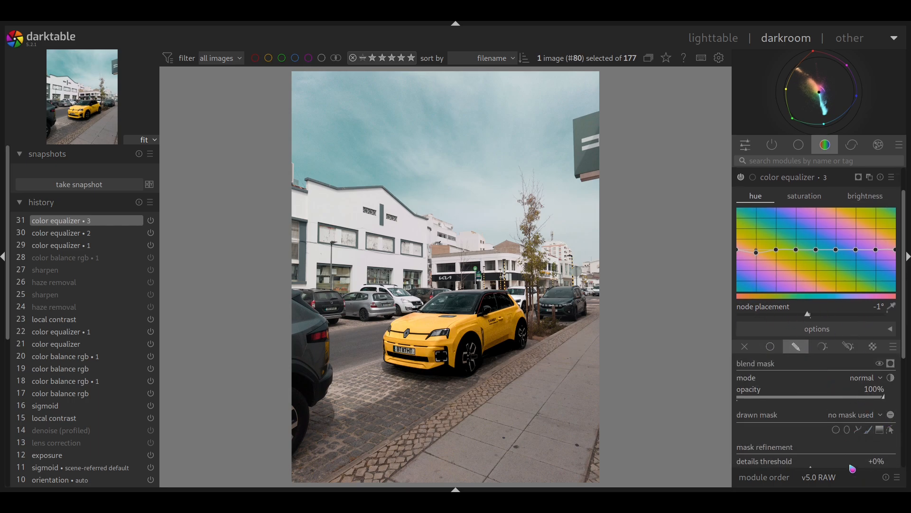
pyautogui.click(844, 491)
pyautogui.click(890, 415)
pyautogui.moveTo(757, 253)
pyautogui.mouseDown()
pyautogui.moveTo(753, 269)
pyautogui.moveTo(755, 253)
pyautogui.moveTo(758, 260)
pyautogui.mouseUp()
pyautogui.click(833, 201)
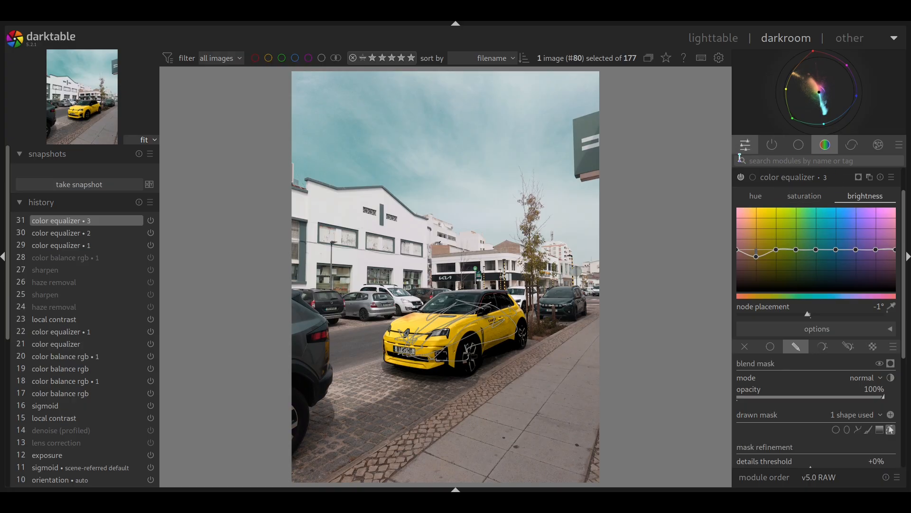
pyautogui.click(868, 430)
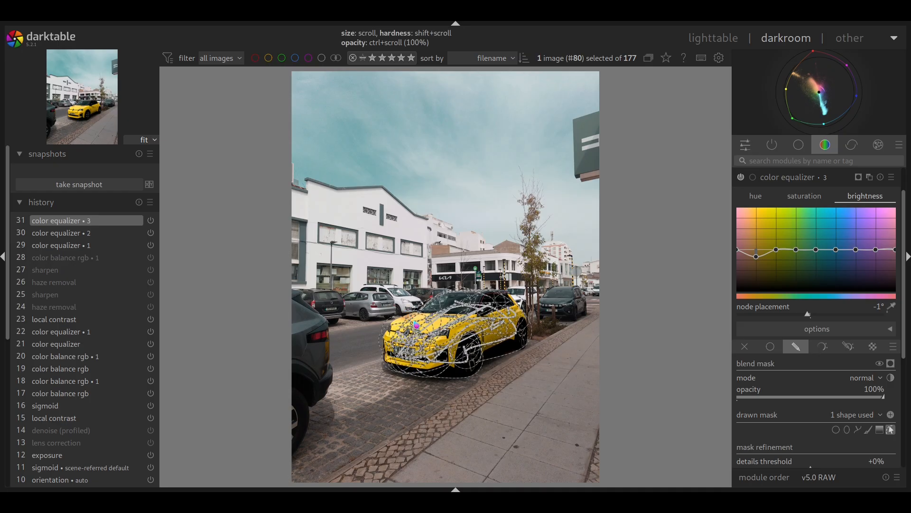
pyautogui.hotkey('ctrl', 'z')
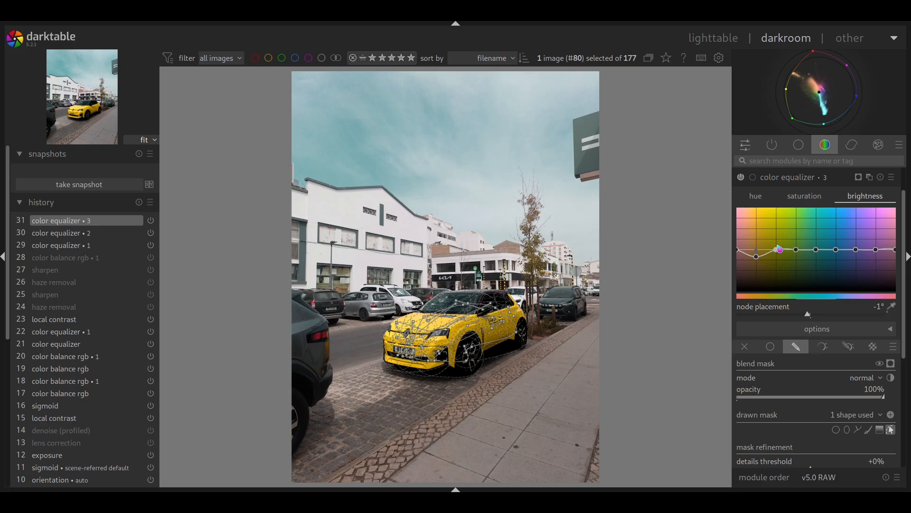
# Enable vignetting with fall-off start 55,10%, fall-off radius 48,72%, brightness -0,476 and saturation -0,648
pyautogui.click(746, 145)
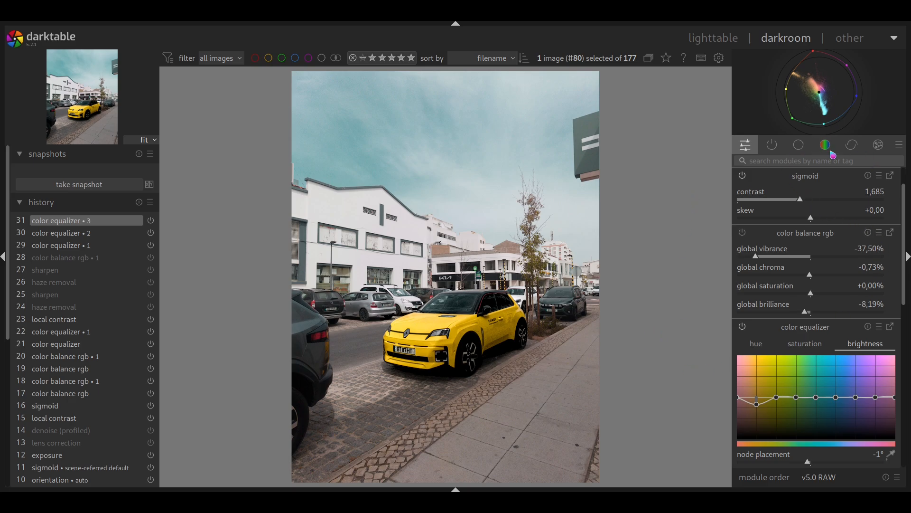
pyautogui.click(772, 145)
pyautogui.moveTo(907, 238); pyautogui.dragTo(905, 393)
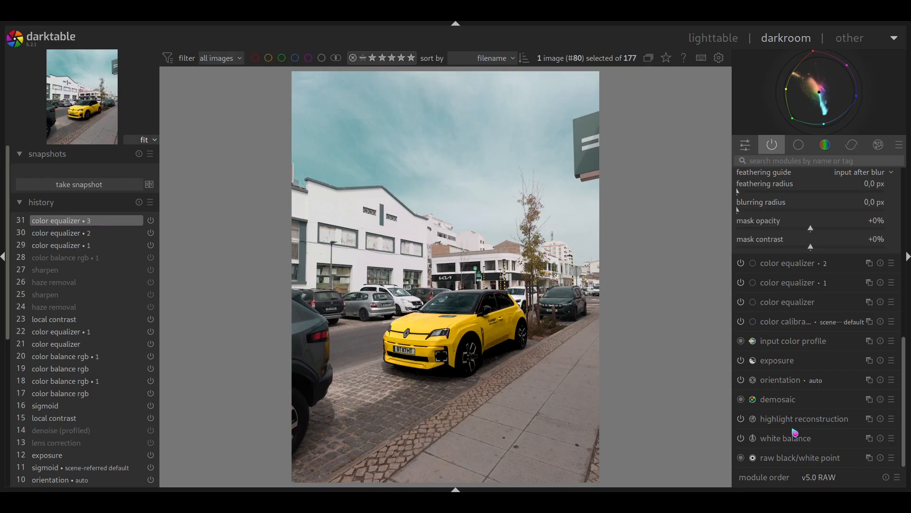
pyautogui.click(800, 148)
pyautogui.click(800, 148)
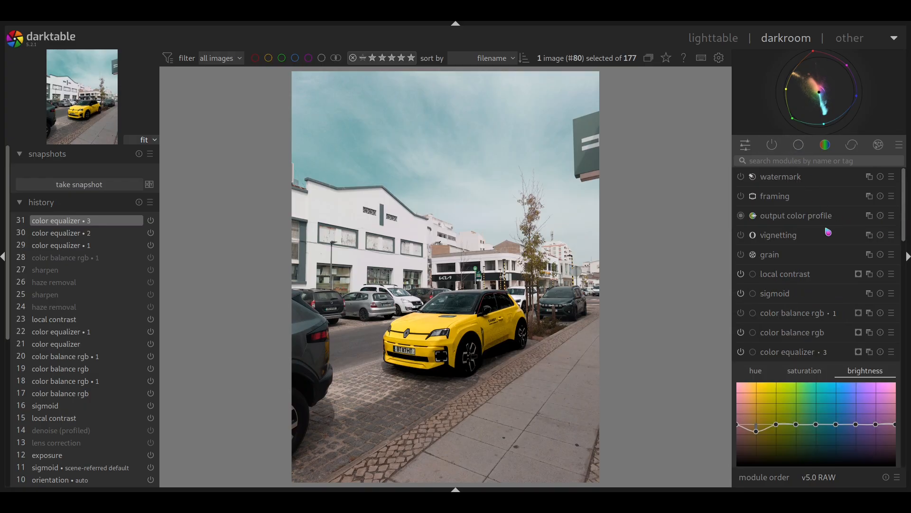
pyautogui.click(828, 232)
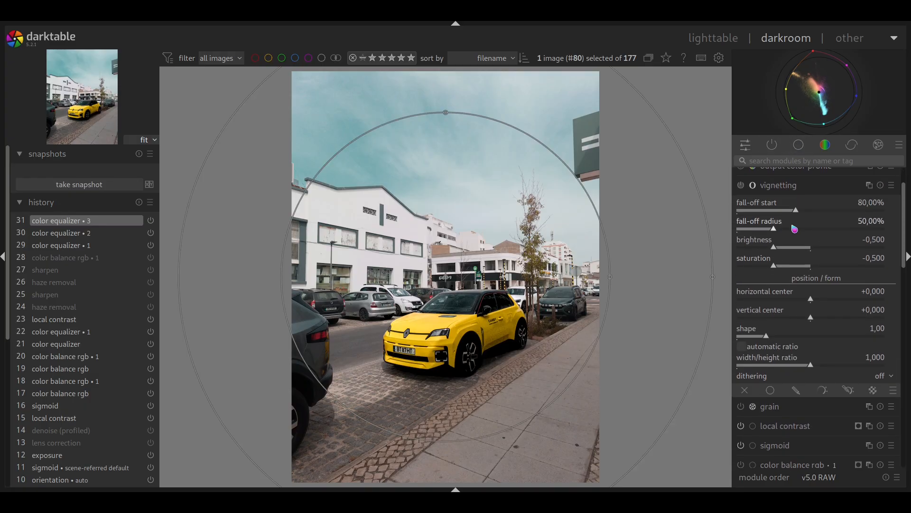
pyautogui.click(741, 178)
pyautogui.moveTo(798, 206); pyautogui.dragTo(778, 245)
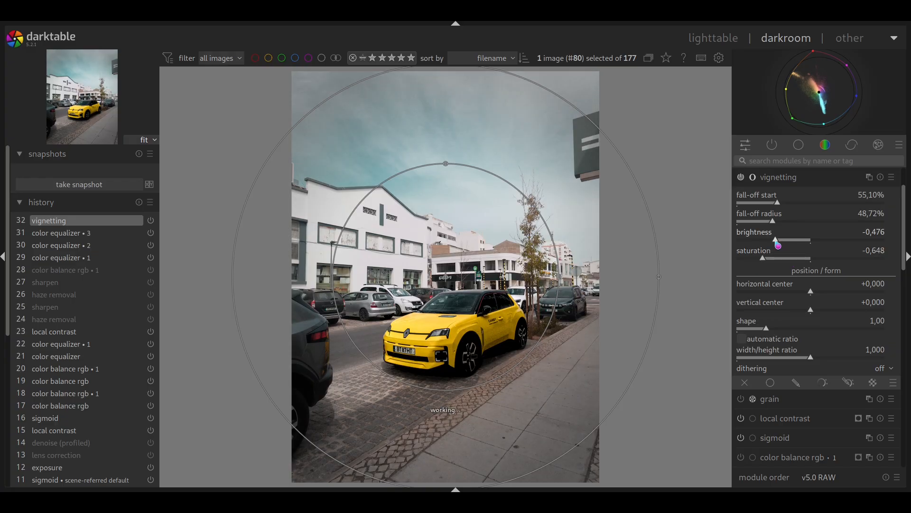
# Adjust the vignette to fall-off start 70,58%, fall-off radius 58,89%, brightness -0,764, saturation +0,056 and width/height ratio 0,760
pyautogui.moveTo(781, 205); pyautogui.dragTo(753, 209)
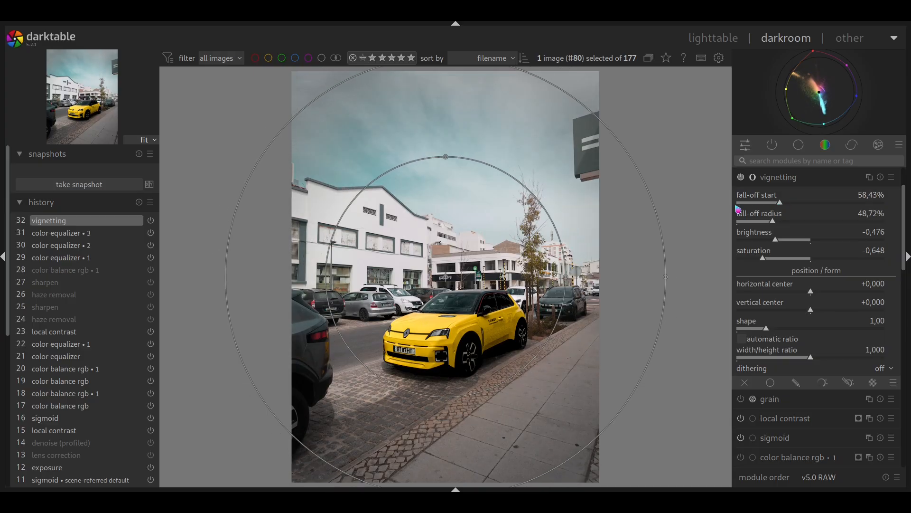
pyautogui.moveTo(446, 157); pyautogui.dragTo(445, 116)
pyautogui.moveTo(764, 204); pyautogui.dragTo(781, 221)
pyautogui.moveTo(763, 259); pyautogui.dragTo(817, 266)
pyautogui.moveTo(779, 238); pyautogui.dragTo(755, 250)
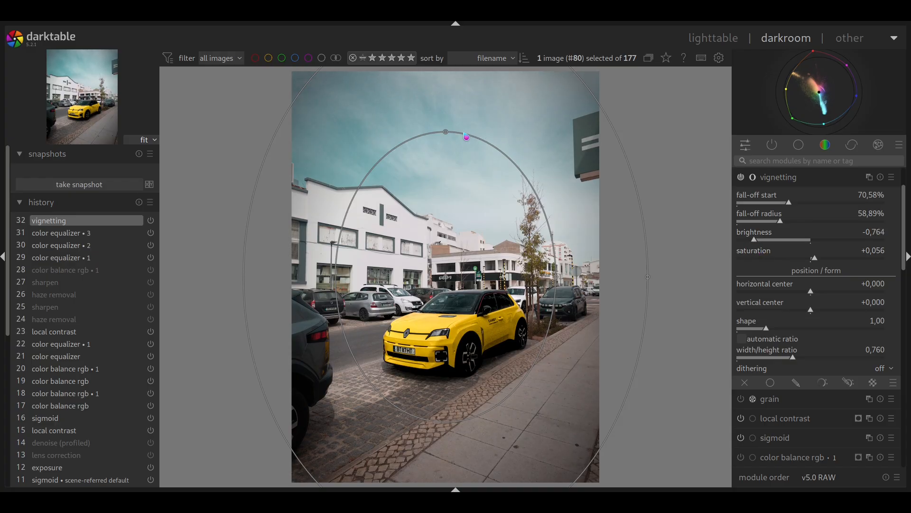
# Reshape the vignette to fall-off start 68,08%, shape 0,82 and width/height ratio 0,637
pyautogui.moveTo(445, 132); pyautogui.dragTo(460, 138)
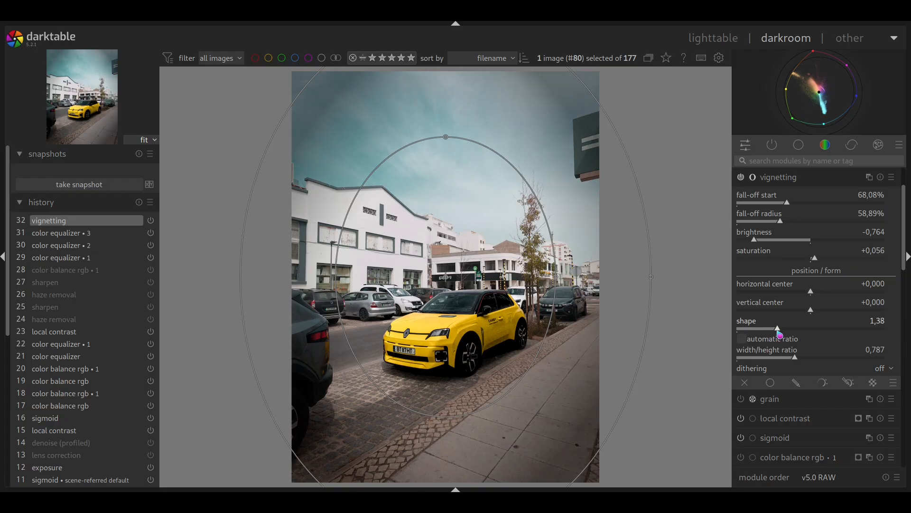
pyautogui.moveTo(768, 331); pyautogui.dragTo(758, 331)
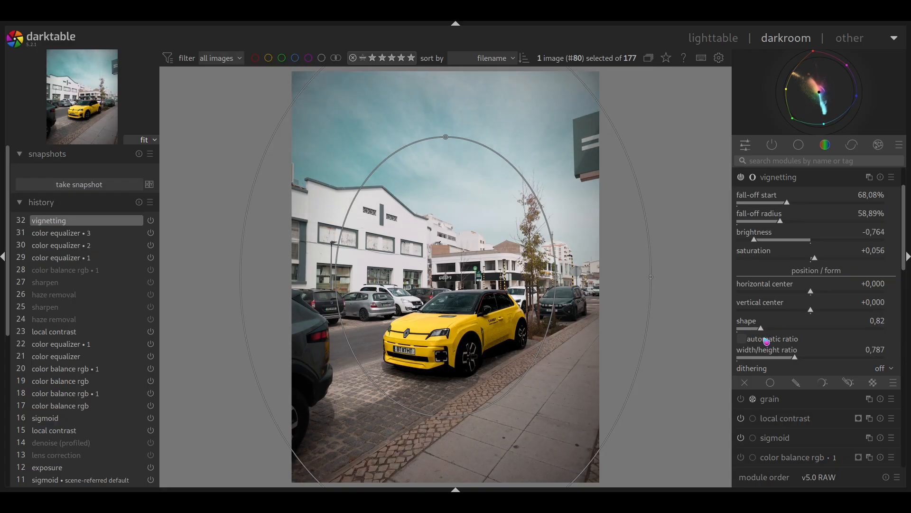
pyautogui.moveTo(791, 360)
pyautogui.mouseDown()
pyautogui.moveTo(776, 361)
pyautogui.moveTo(783, 362)
pyautogui.mouseUp()
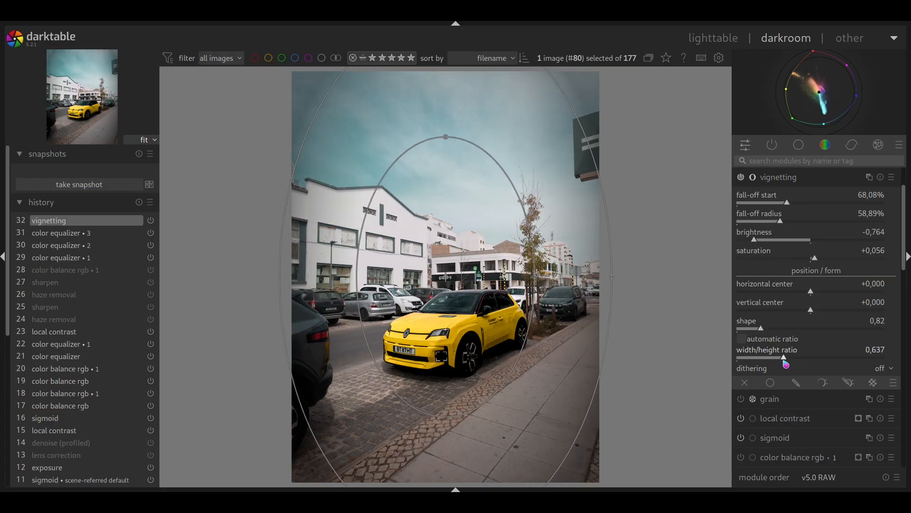
# Move the vignette's horizontal and vertical centers to +0,030 each and widen its fall-off radius to 63,34%
pyautogui.moveTo(811, 315); pyautogui.dragTo(814, 293)
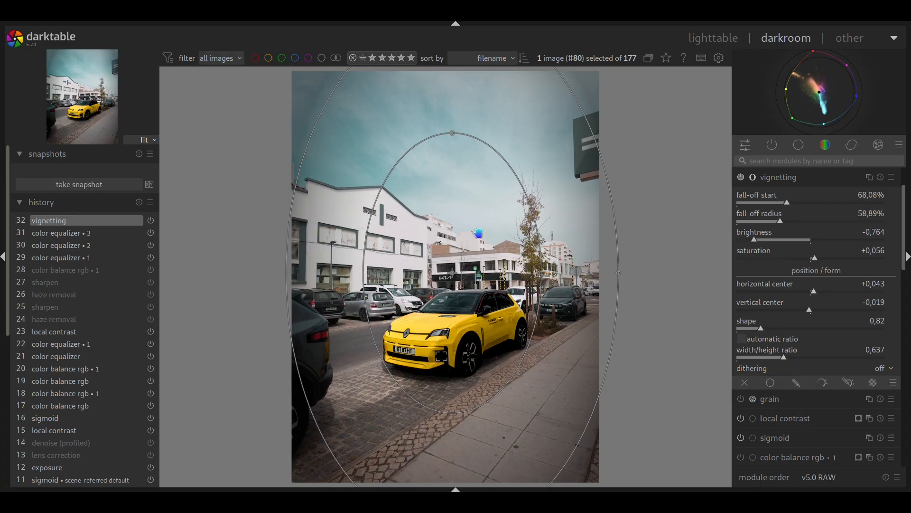
pyautogui.moveTo(458, 271); pyautogui.dragTo(466, 282)
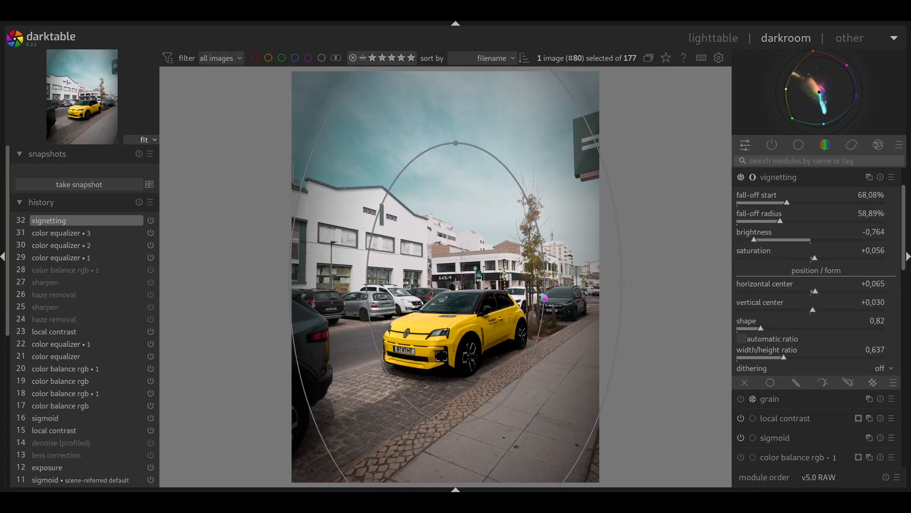
pyautogui.moveTo(623, 282); pyautogui.dragTo(627, 283)
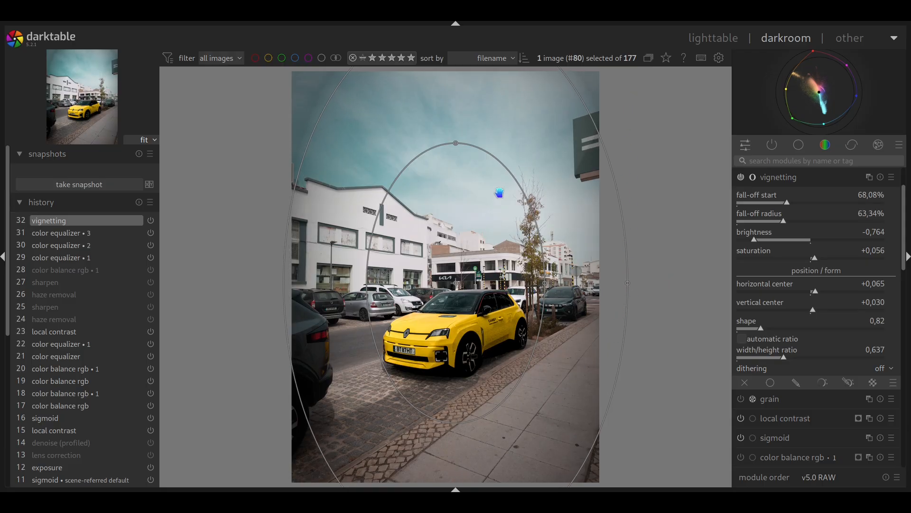
pyautogui.scroll(-4, 815, 282)
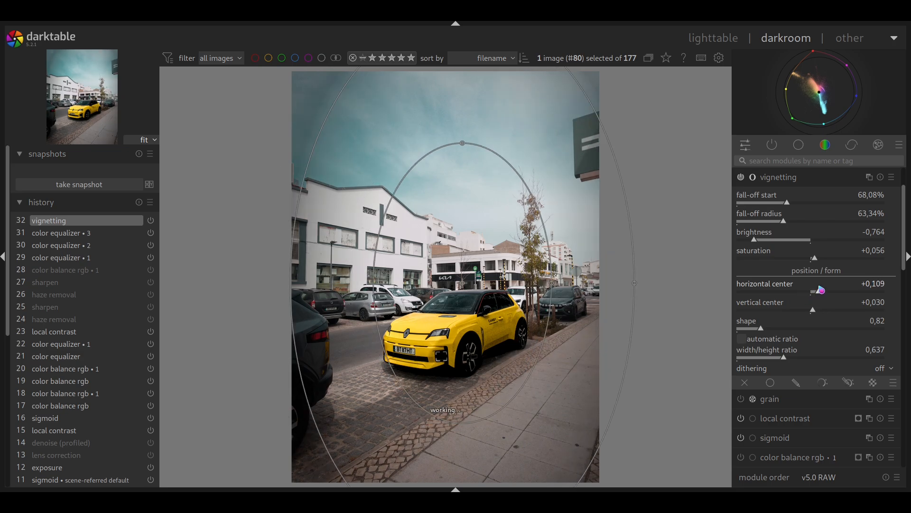
pyautogui.scroll(-2, 815, 282)
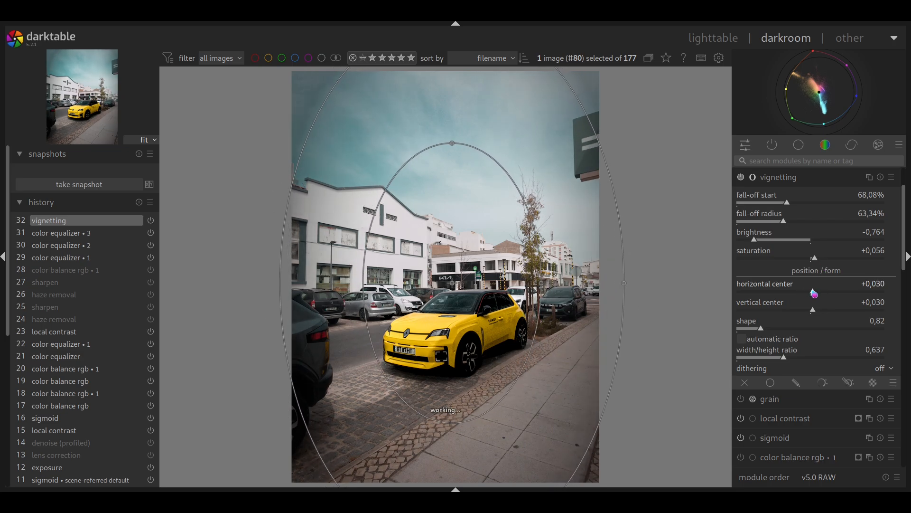
# Refine the vignette to horizontal center -0,001, vertical center +0,073, shape 0,32, fall-off start 58,49%, fall-off radius 72,35%, brightness -0,835 and saturation +0,184
pyautogui.moveTo(813, 309)
pyautogui.mouseDown()
pyautogui.moveTo(826, 308)
pyautogui.moveTo(815, 309)
pyautogui.mouseUp()
pyautogui.moveTo(761, 327); pyautogui.dragTo(748, 346)
pyautogui.scroll(1, 795, 209)
pyautogui.moveTo(794, 210); pyautogui.dragTo(749, 242)
pyautogui.click(760, 245)
pyautogui.moveTo(812, 258)
pyautogui.mouseDown()
pyautogui.moveTo(764, 267)
pyautogui.moveTo(833, 271)
pyautogui.moveTo(816, 274)
pyautogui.mouseUp()
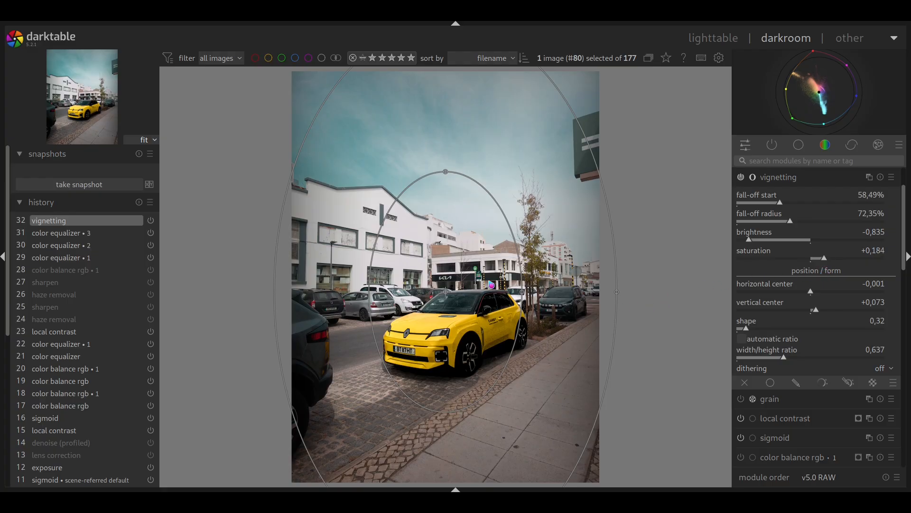
# Compare the photo with and without vignetting, and soften the vignette to fall-off start 69,86% and fall-off radius 85,45%
pyautogui.click(816, 178)
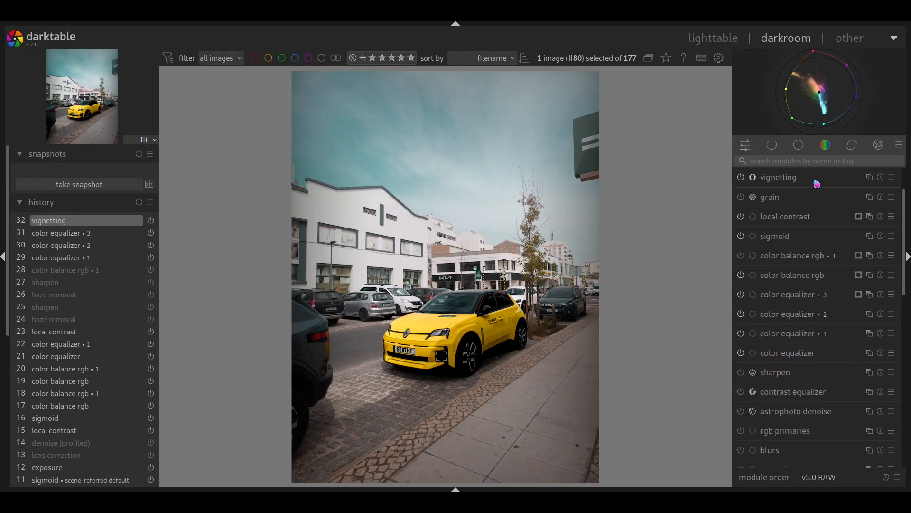
pyautogui.click(741, 178)
pyautogui.click(741, 178)
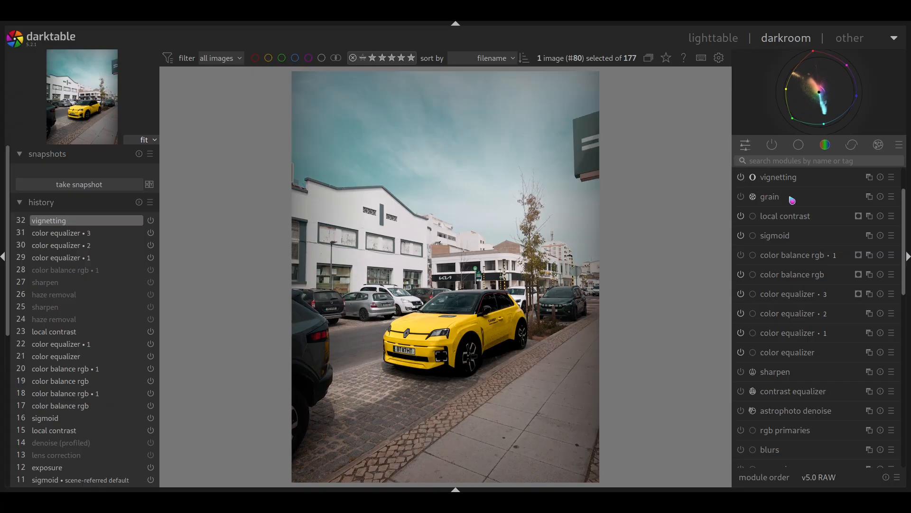
pyautogui.click(792, 182)
pyautogui.moveTo(781, 204); pyautogui.dragTo(802, 223)
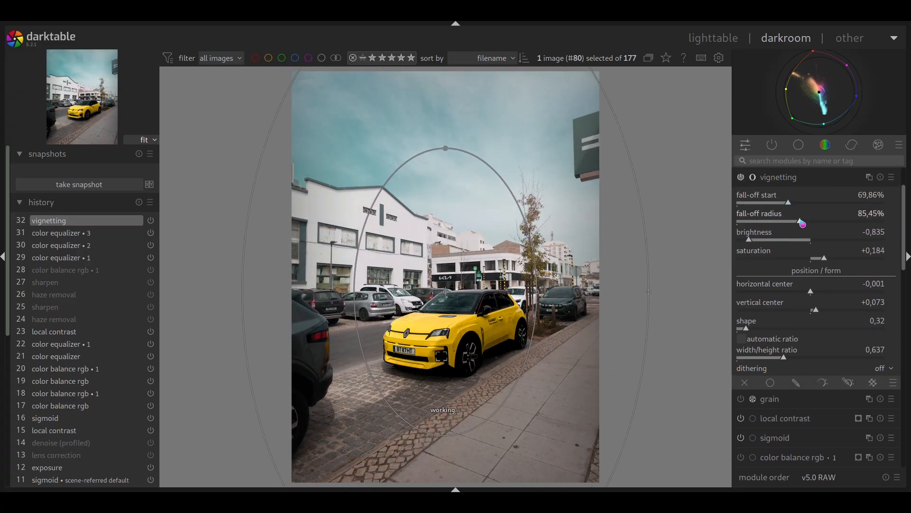
# Add a new instance of the exposure module with its default values
pyautogui.click(745, 144)
pyautogui.scroll(-15, 883, 380)
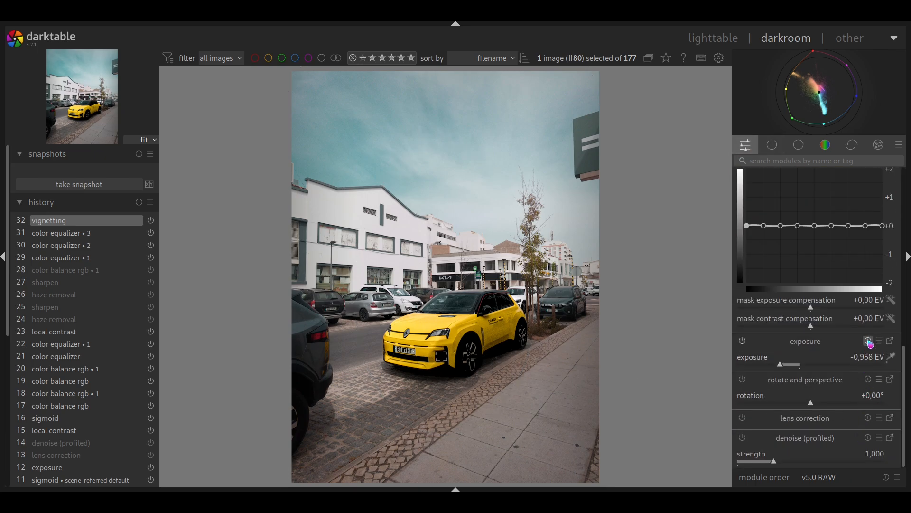
pyautogui.click(772, 145)
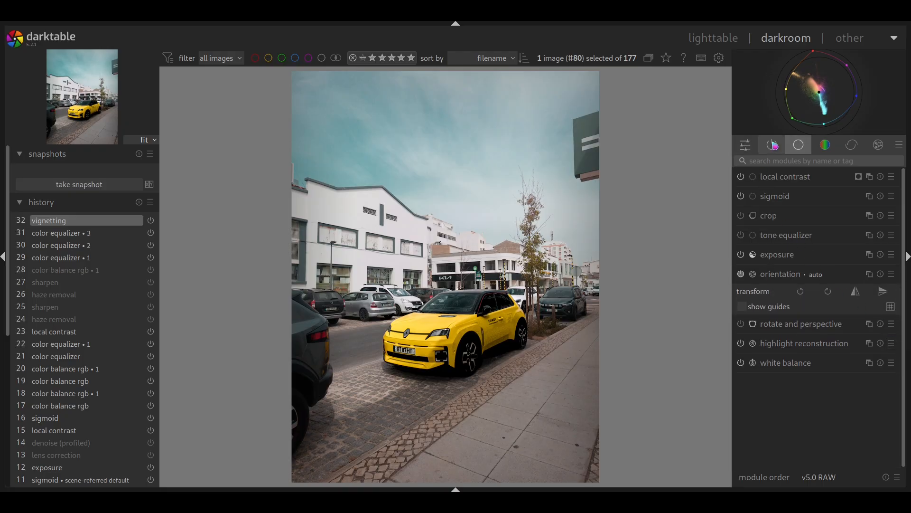
pyautogui.click(813, 257)
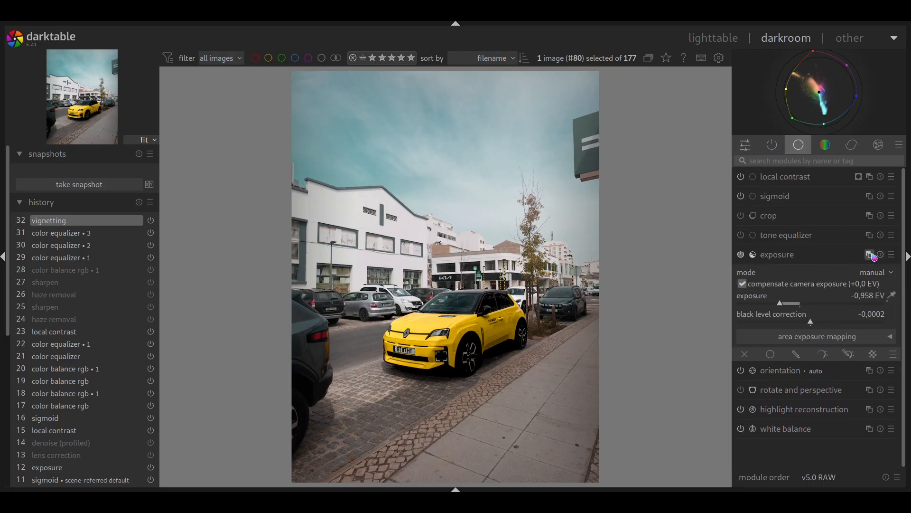
pyautogui.click(839, 271)
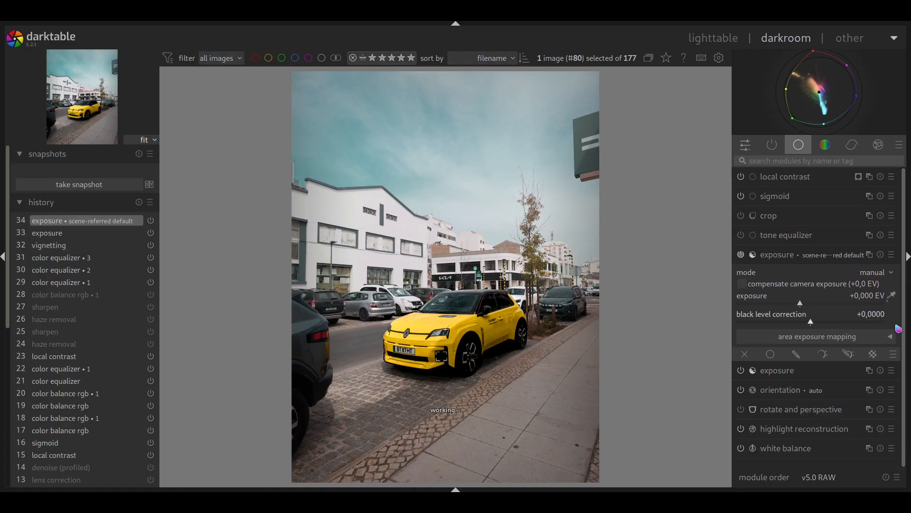
# Restrict the new exposure 1 instance to the yellow car by using its existing shape as the drawn mask
pyautogui.click(776, 358)
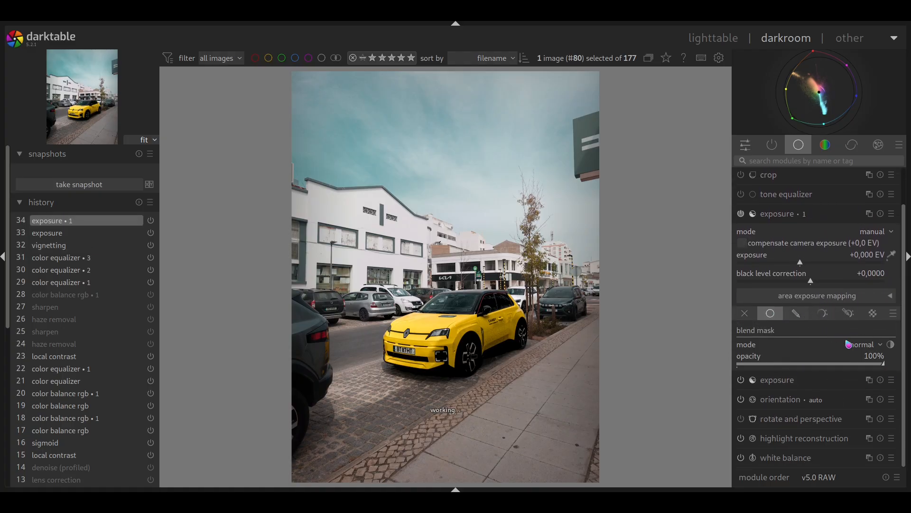
pyautogui.click(797, 314)
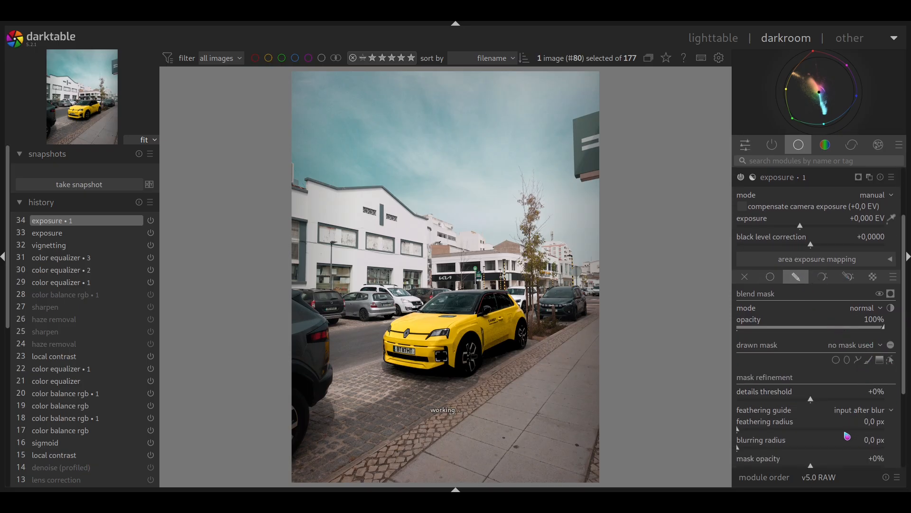
pyautogui.click(852, 488)
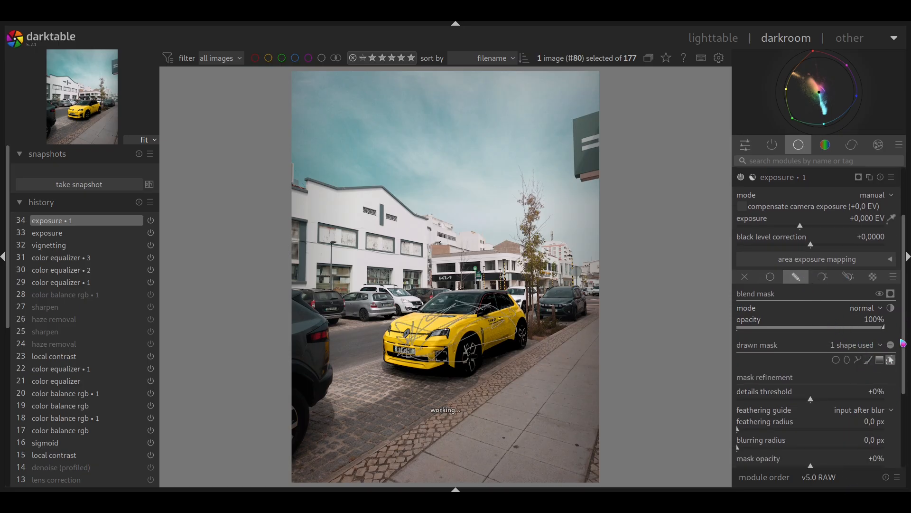
# Set the exposure of exposure 1 to +0,055 EV and its black level correction to -0,0342
pyautogui.scroll(3, 903, 343)
pyautogui.moveTo(807, 295)
pyautogui.mouseDown()
pyautogui.moveTo(797, 315)
pyautogui.moveTo(831, 317)
pyautogui.moveTo(769, 313)
pyautogui.moveTo(783, 315)
pyautogui.mouseUp()
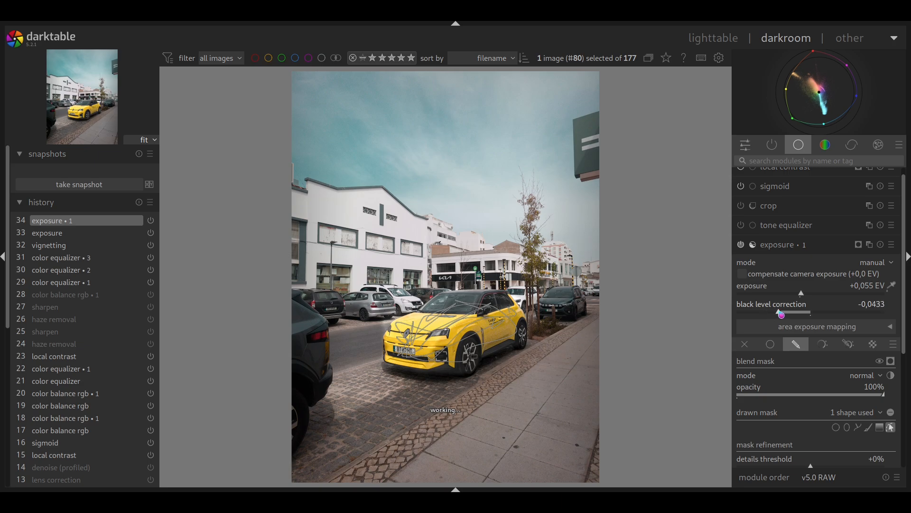
pyautogui.moveTo(785, 315); pyautogui.dragTo(786, 314)
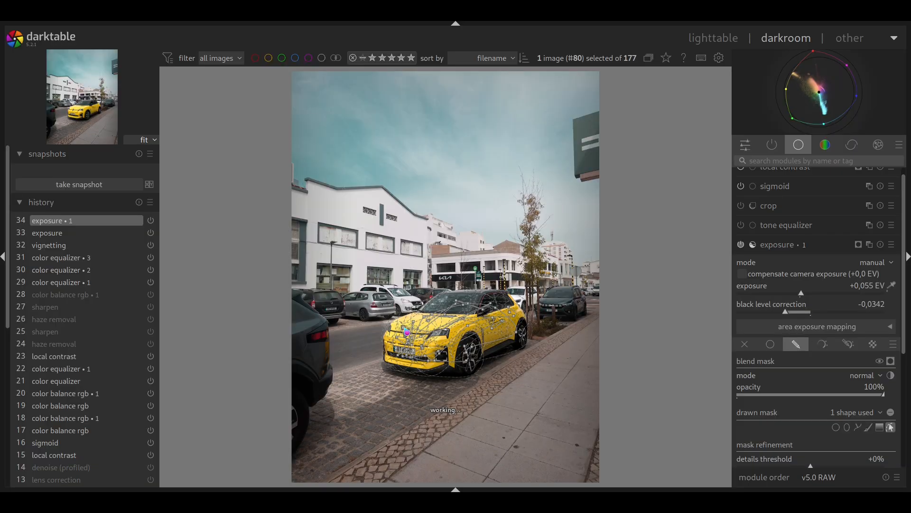
# Close the exposure 1 settings and open the drawn mask settings of the color equalizer 3 instance
pyautogui.click(412, 324)
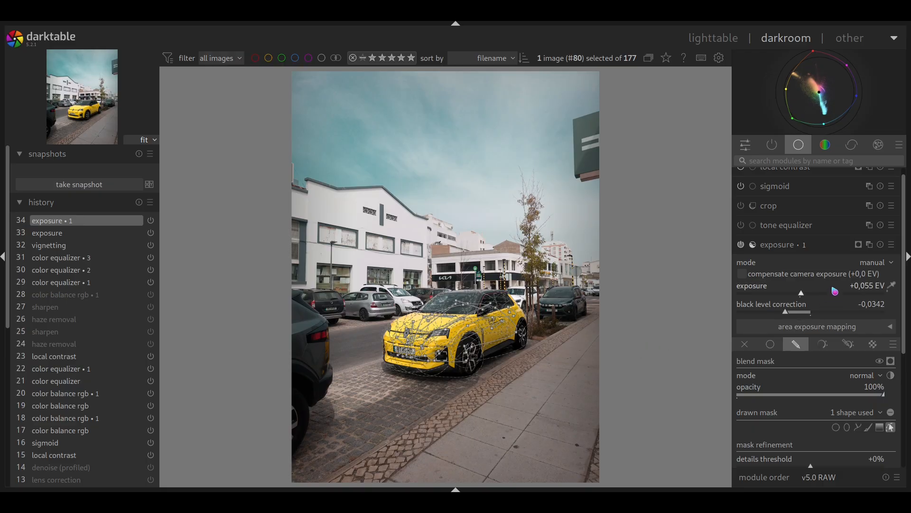
pyautogui.click(823, 242)
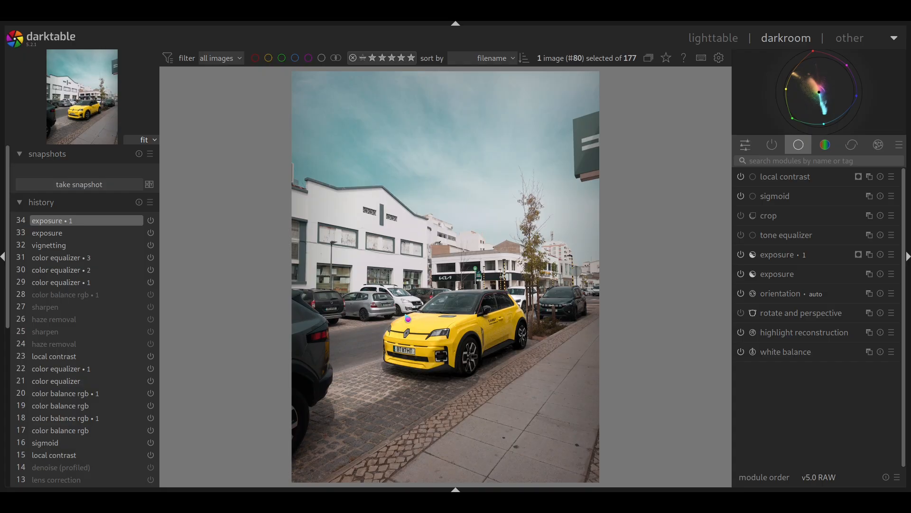
pyautogui.click(826, 145)
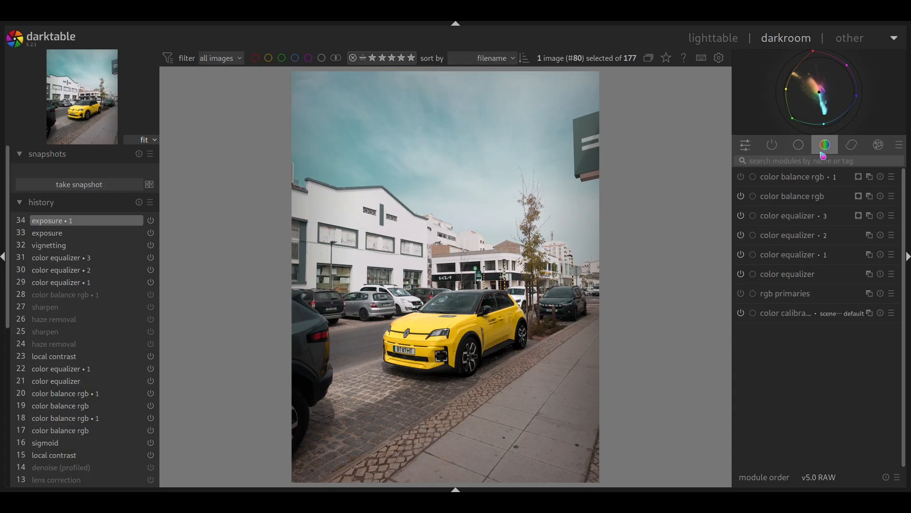
pyautogui.click(790, 238)
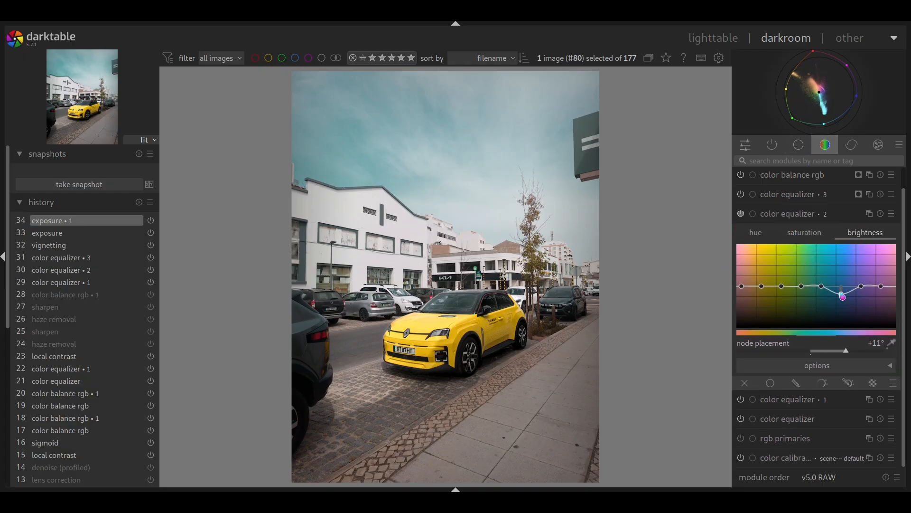
pyautogui.click(809, 196)
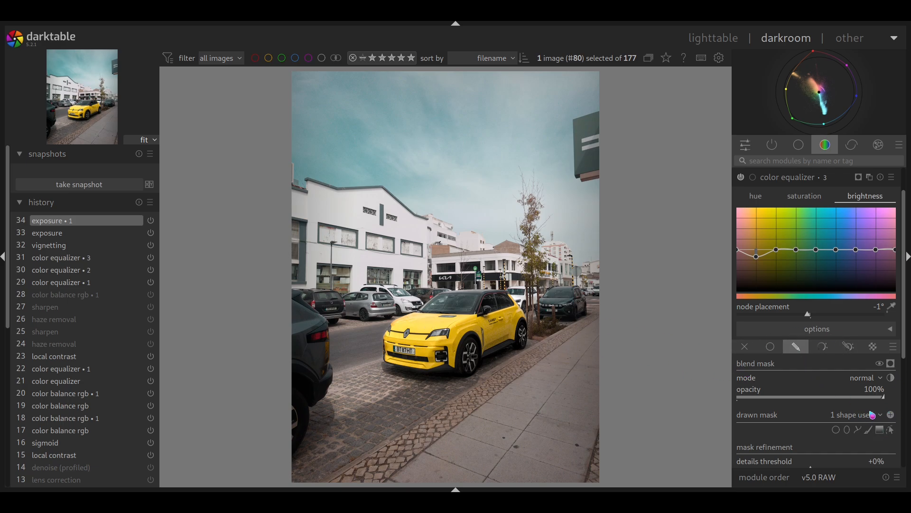
pyautogui.scroll(-3, 905, 361)
# Show the drawn mask of color equalizer 3 for editing and adjust its brush shape over the yellow car
pyautogui.click(868, 357)
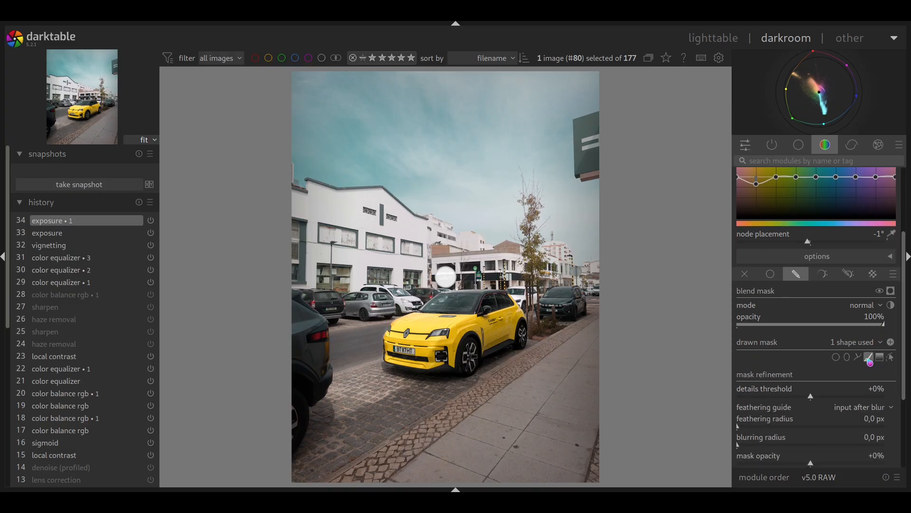
pyautogui.click(868, 357)
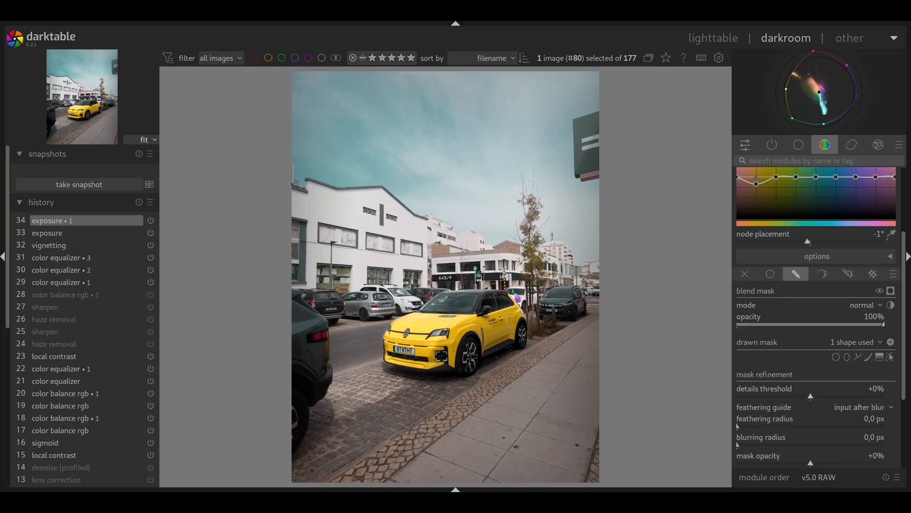
pyautogui.click(891, 358)
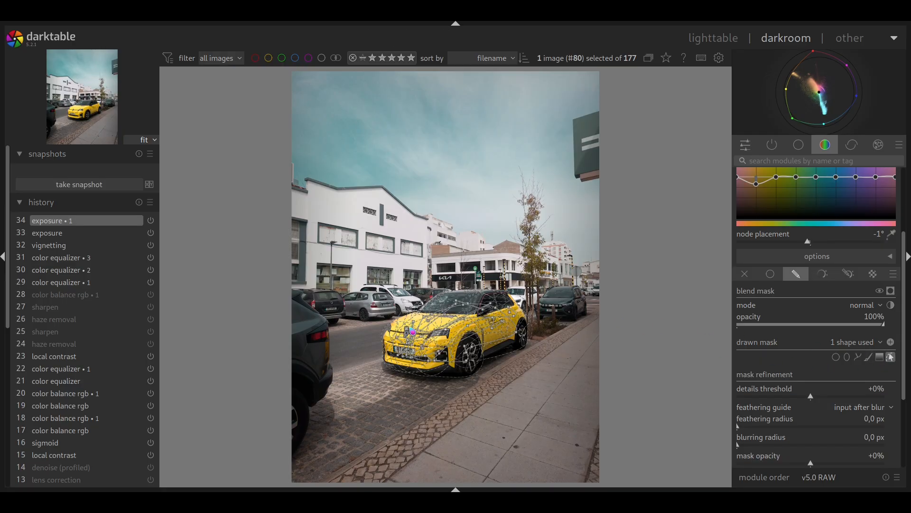
pyautogui.click(411, 327)
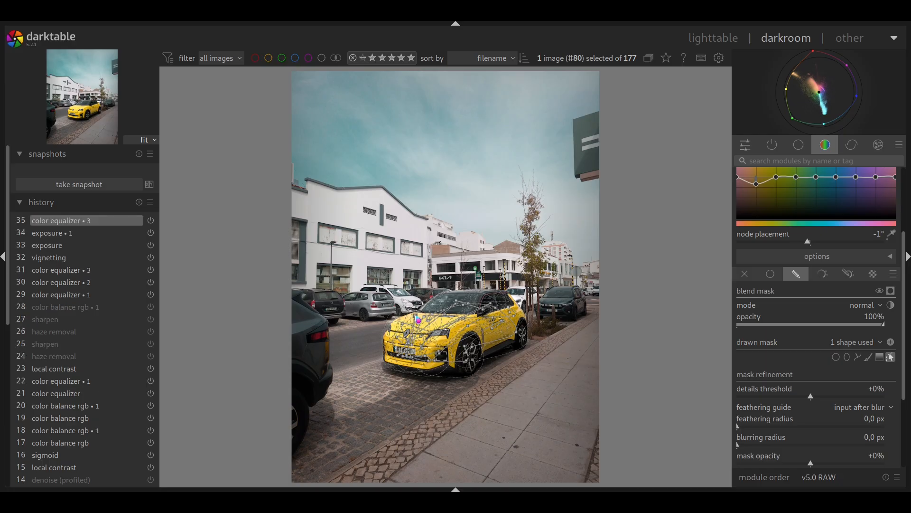
pyautogui.click(413, 313)
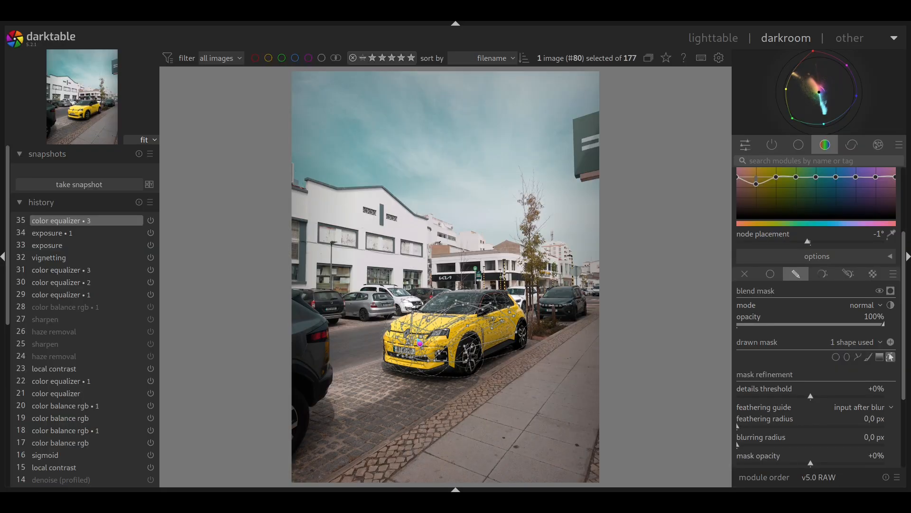
pyautogui.moveTo(412, 319); pyautogui.dragTo(410, 339)
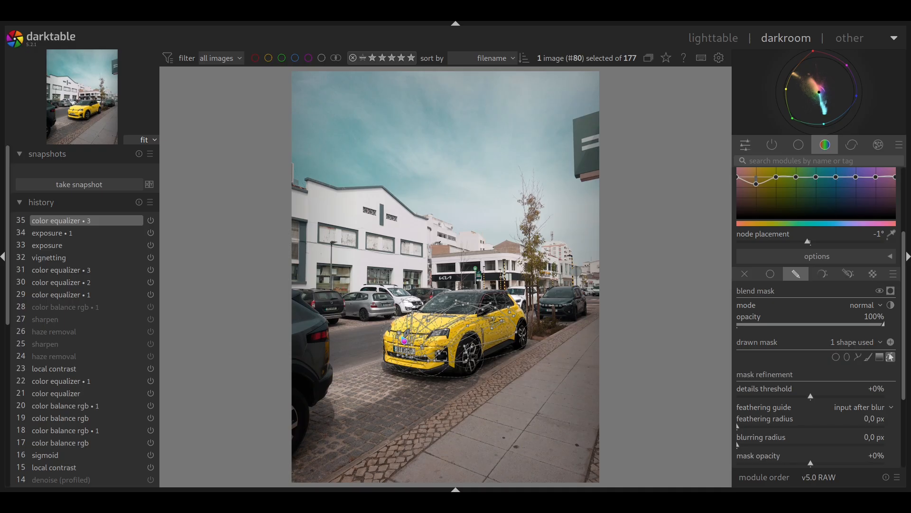
pyautogui.moveTo(402, 335)
pyautogui.mouseDown()
pyautogui.moveTo(412, 321)
pyautogui.moveTo(404, 320)
pyautogui.mouseUp()
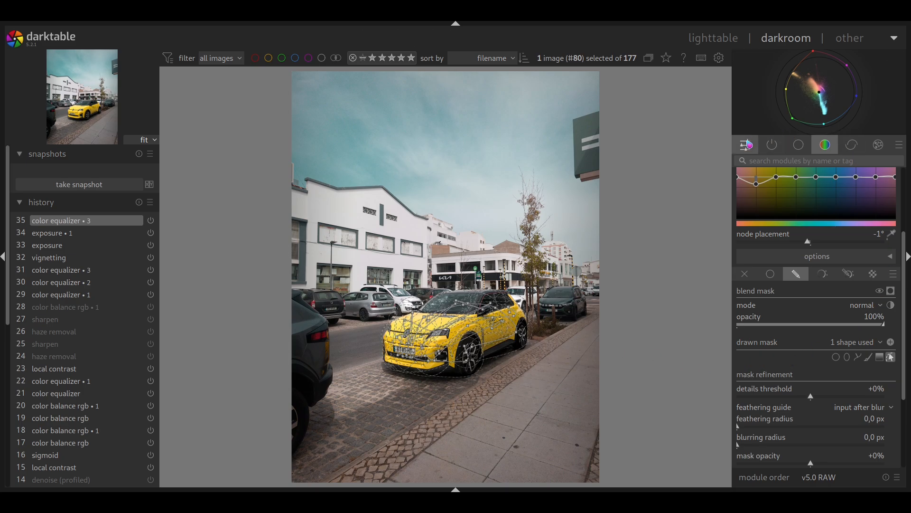
# Activate color balance rgb 1 with its global brilliance set to -2,92%
pyautogui.click(746, 144)
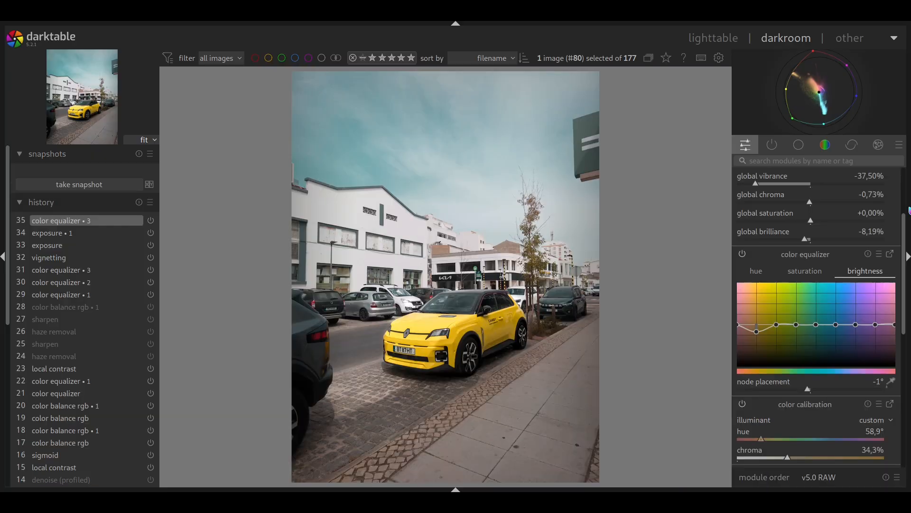
pyautogui.scroll(4, 903, 241)
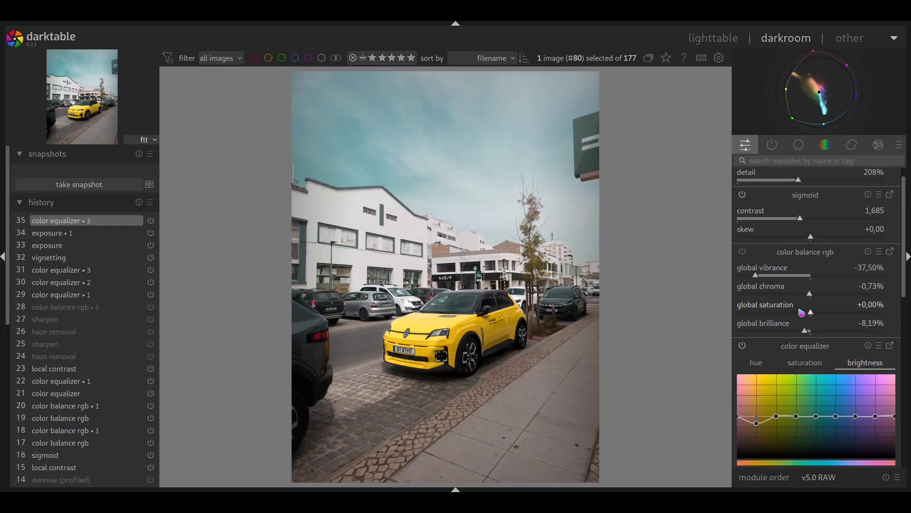
pyautogui.moveTo(805, 331); pyautogui.dragTo(811, 333)
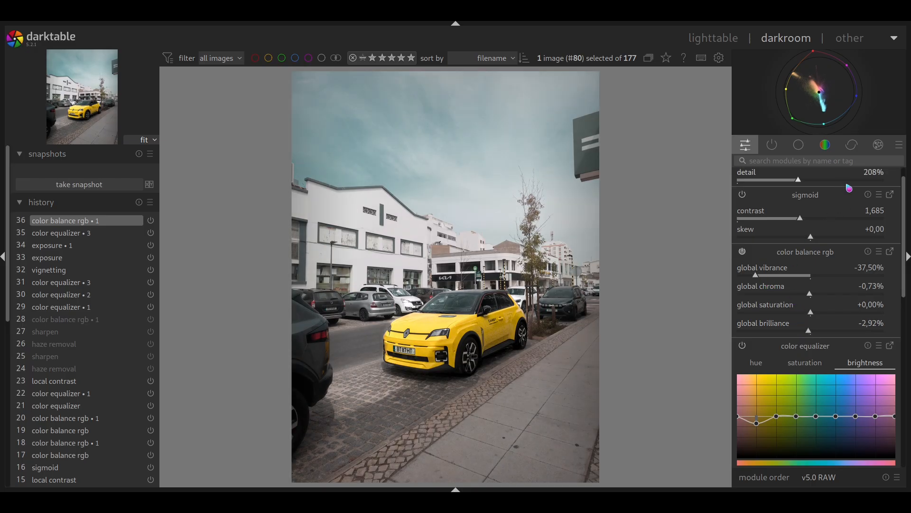
# Add a new instance of the color balance rgb module with its default values
pyautogui.click(891, 253)
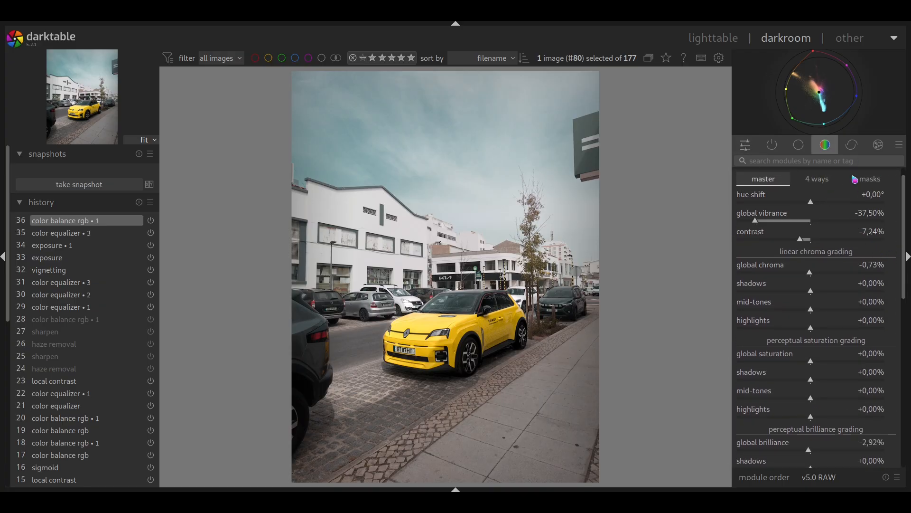
pyautogui.scroll(1, 905, 214)
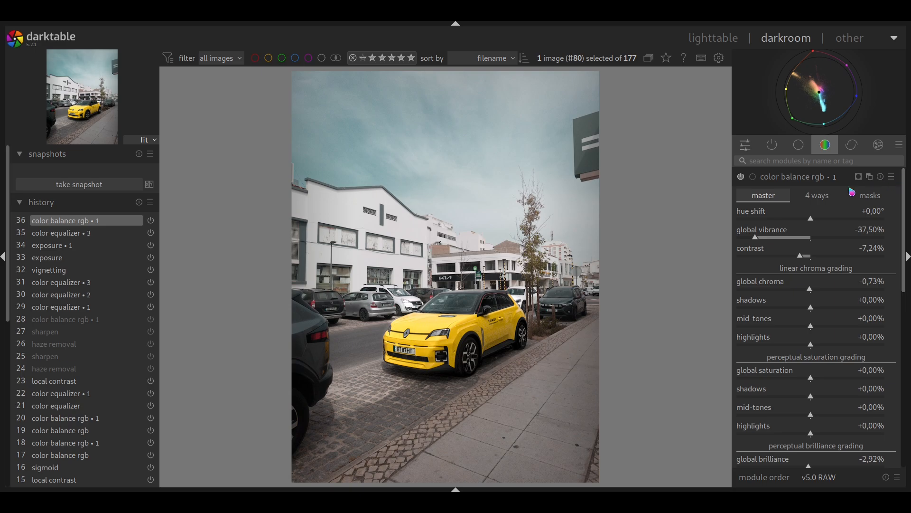
pyautogui.click(869, 177)
pyautogui.click(842, 192)
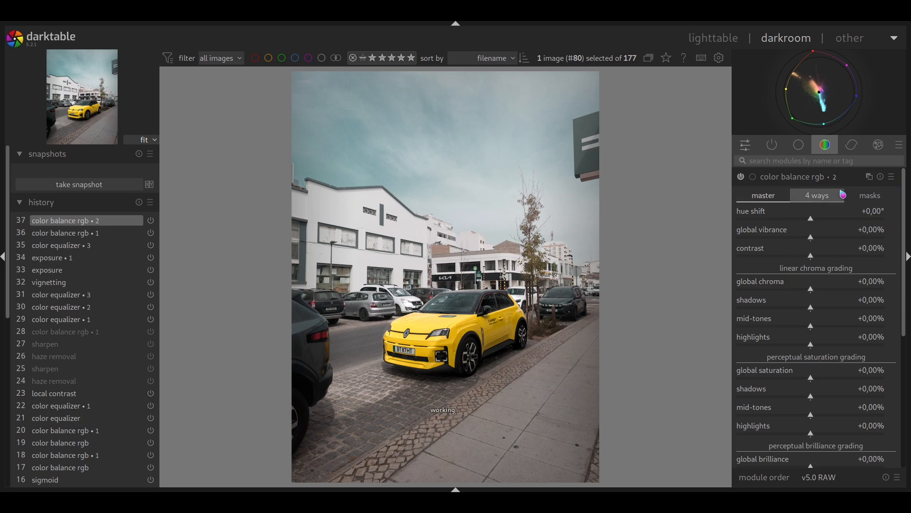
# Assign the existing yellow car shape as the drawn mask of color balance rgb 2
pyautogui.scroll(-10, 845, 342)
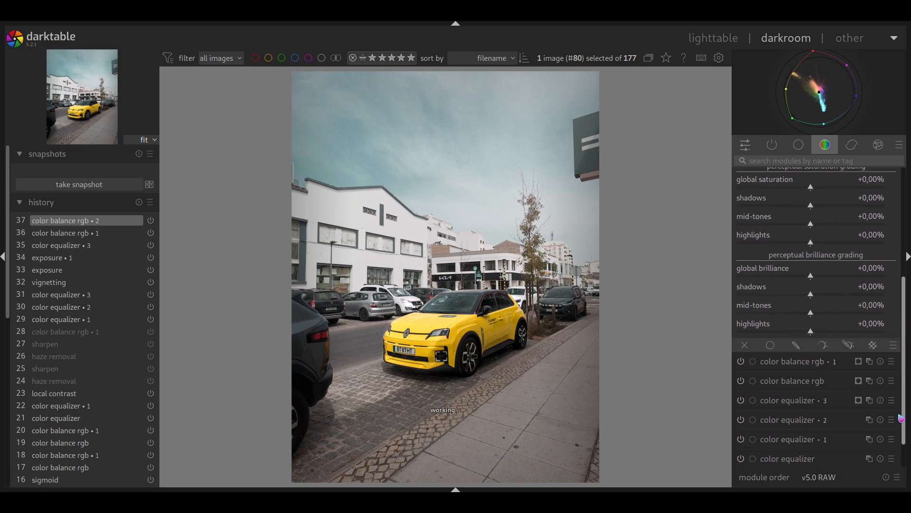
pyautogui.click(796, 339)
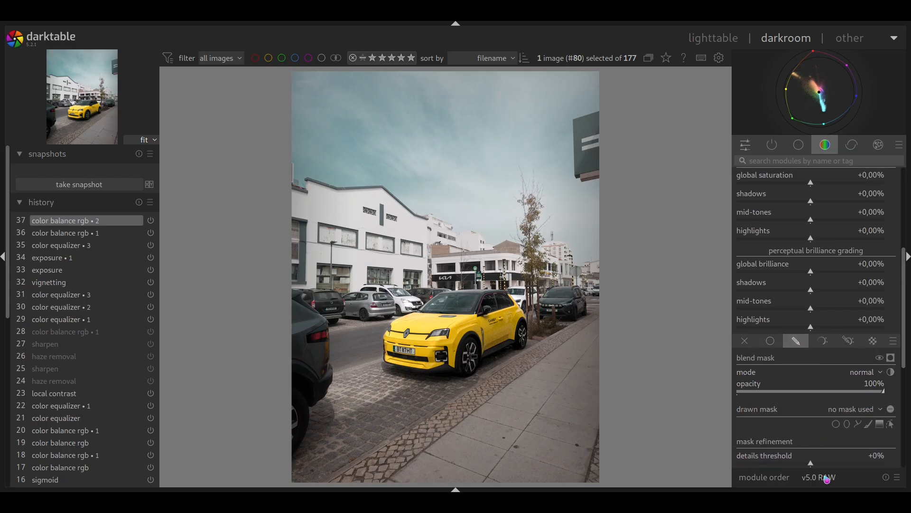
pyautogui.click(842, 487)
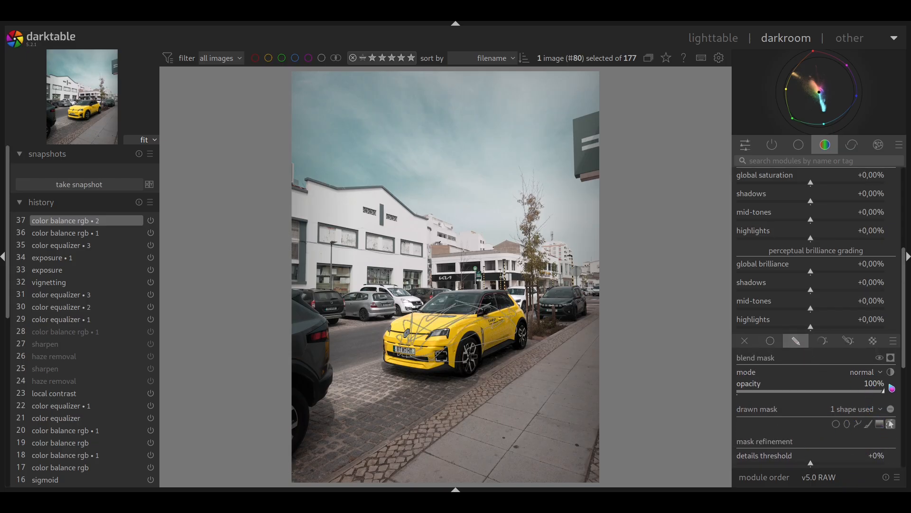
# Try a global vibrance of -19,24% and a highlights chroma of -36,71% on the masked car
pyautogui.moveTo(903, 353); pyautogui.dragTo(904, 278)
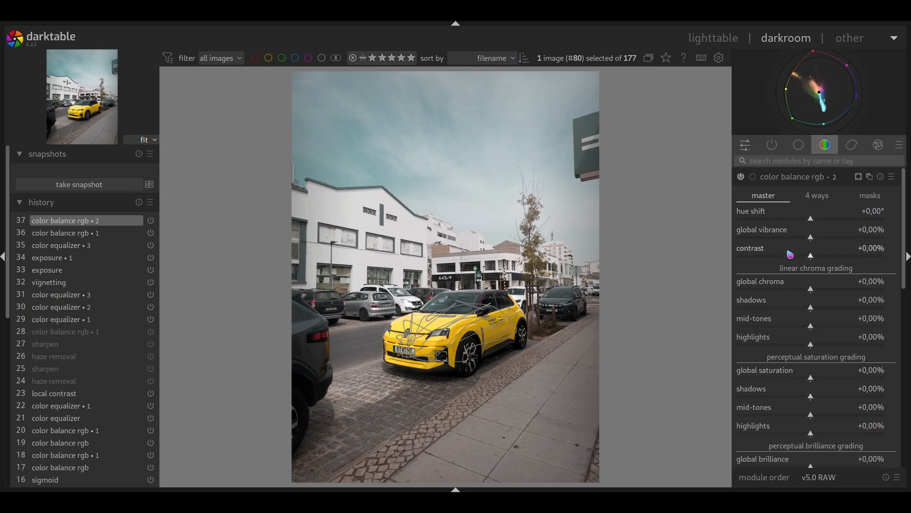
pyautogui.moveTo(801, 240); pyautogui.dragTo(783, 240)
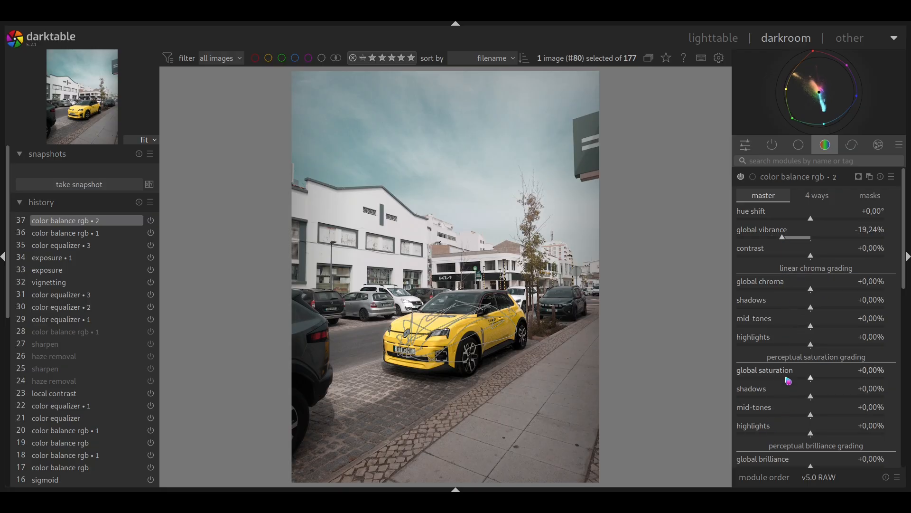
pyautogui.click(787, 345)
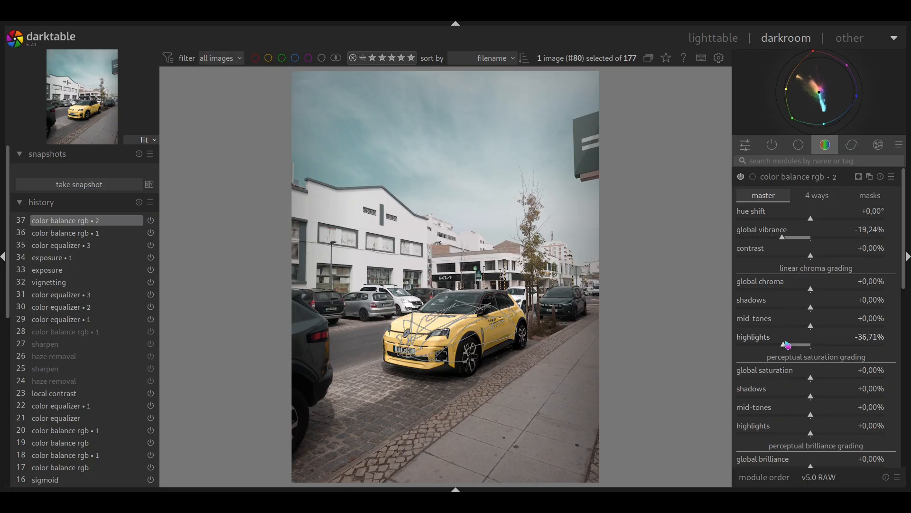
pyautogui.moveTo(794, 345); pyautogui.dragTo(816, 350)
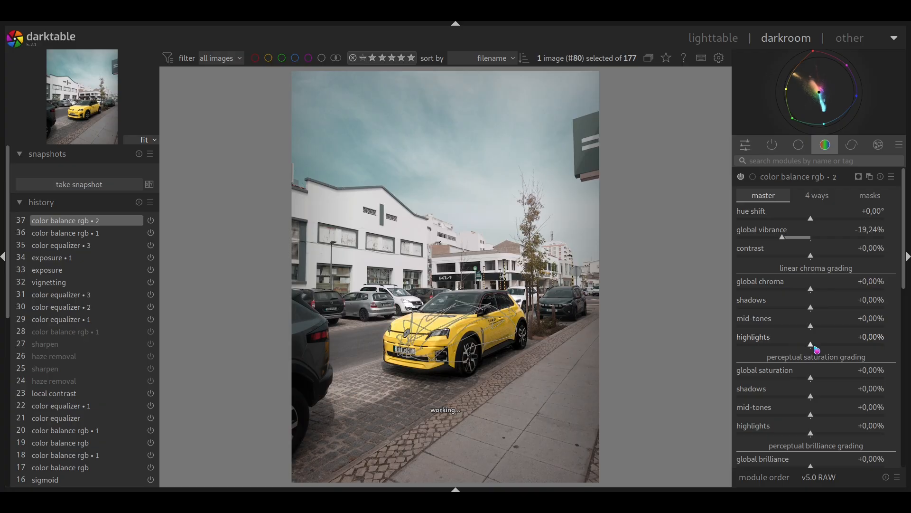
# Invert the drawn mask of color balance rgb 2 to affect the surroundings of the car, and reset global vibrance to 0%
pyautogui.scroll(-5, 900, 361)
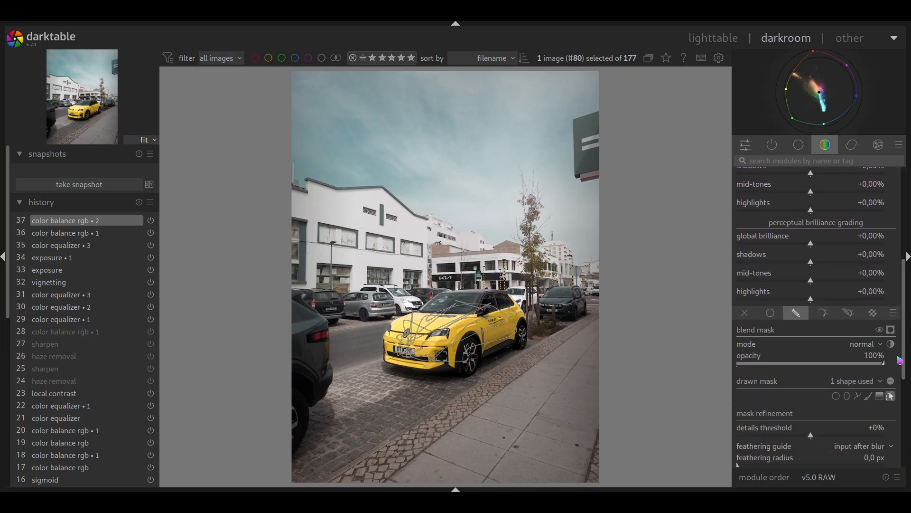
pyautogui.moveTo(903, 373); pyautogui.dragTo(906, 280)
pyautogui.moveTo(789, 239); pyautogui.dragTo(750, 244)
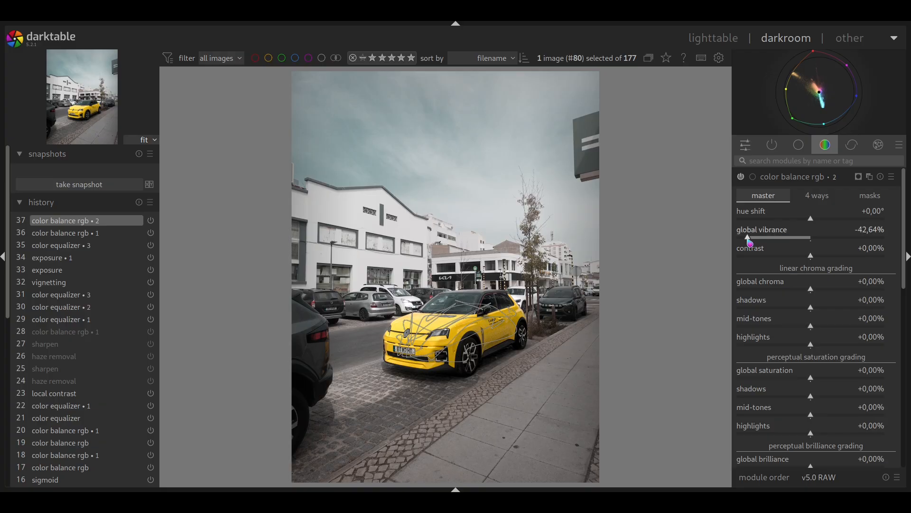
pyautogui.moveTo(796, 241); pyautogui.dragTo(811, 241)
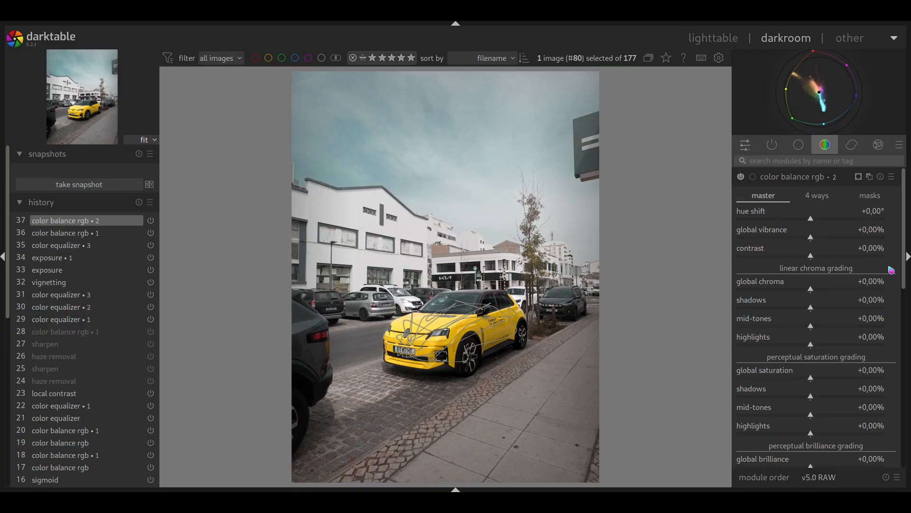
# Set the shadows chroma to +60,45%, global brilliance to +3,68%, shadows brilliance to -12,17% and mid-tones brilliance to -13,19%
pyautogui.moveTo(797, 309)
pyautogui.mouseDown()
pyautogui.moveTo(787, 311)
pyautogui.moveTo(858, 314)
pyautogui.mouseUp()
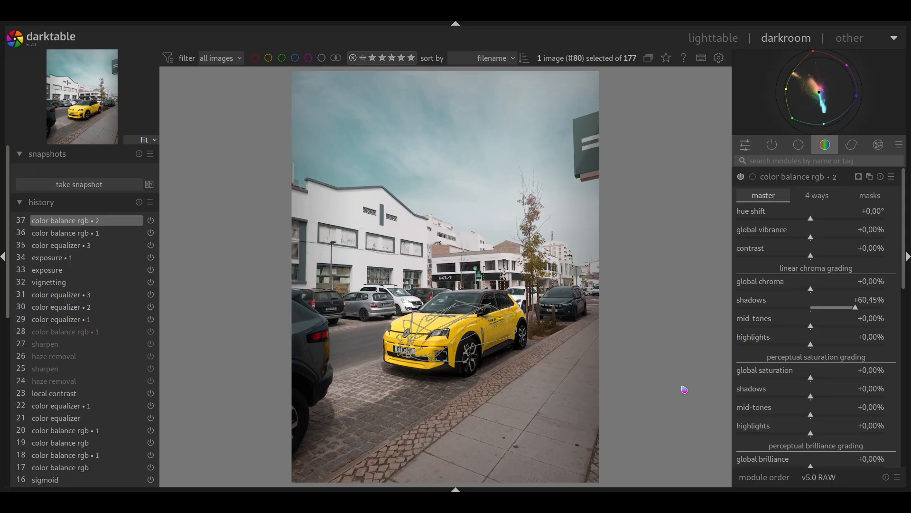
pyautogui.scroll(-5, 904, 307)
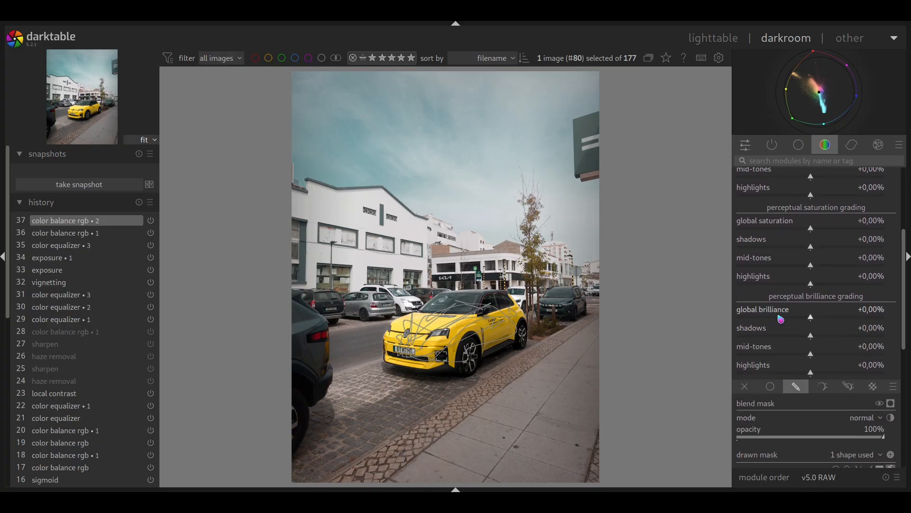
pyautogui.moveTo(787, 320); pyautogui.dragTo(810, 321)
pyautogui.scroll(-5, 808, 321)
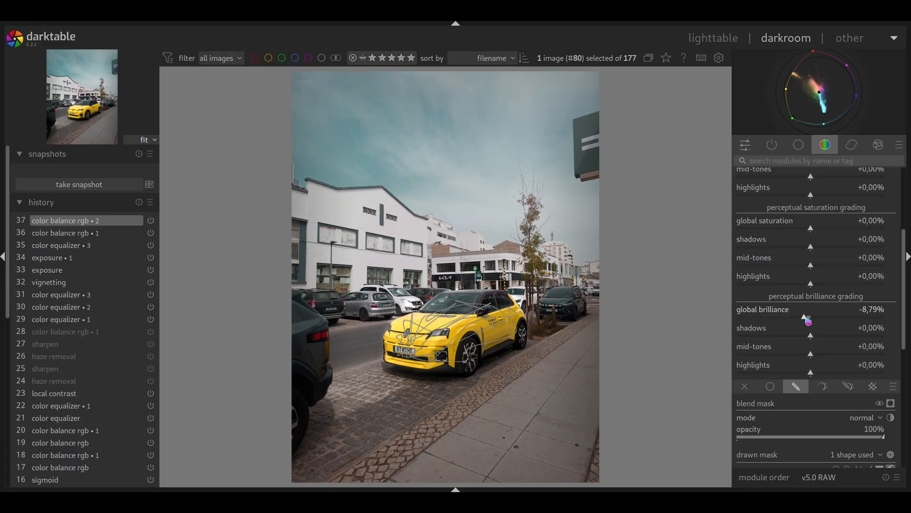
pyautogui.scroll(-1, 806, 322)
pyautogui.scroll(3, 804, 322)
pyautogui.scroll(1, 806, 322)
pyautogui.moveTo(808, 336); pyautogui.dragTo(815, 359)
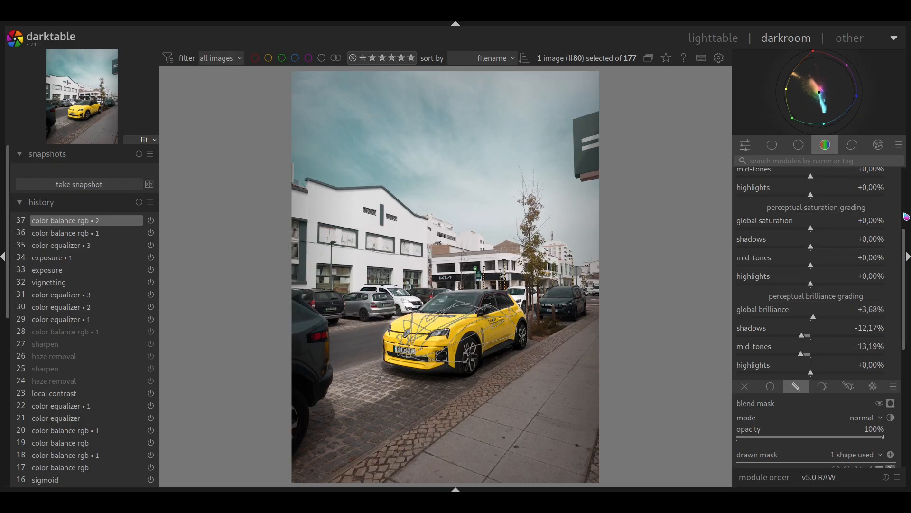
# Reset the global brilliance of color balance rgb 1 to 0%
pyautogui.scroll(3, 906, 215)
pyautogui.scroll(2, 906, 215)
pyautogui.click(779, 180)
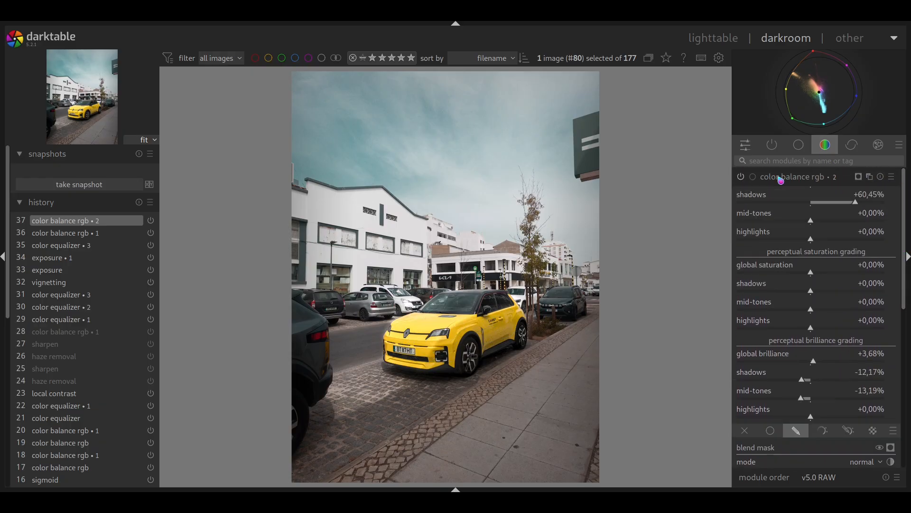
pyautogui.click(802, 204)
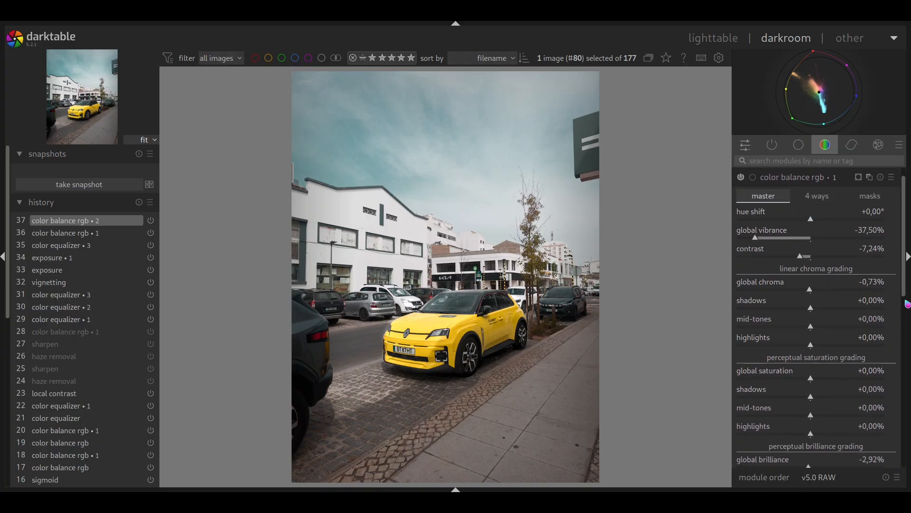
pyautogui.moveTo(905, 290); pyautogui.dragTo(907, 356)
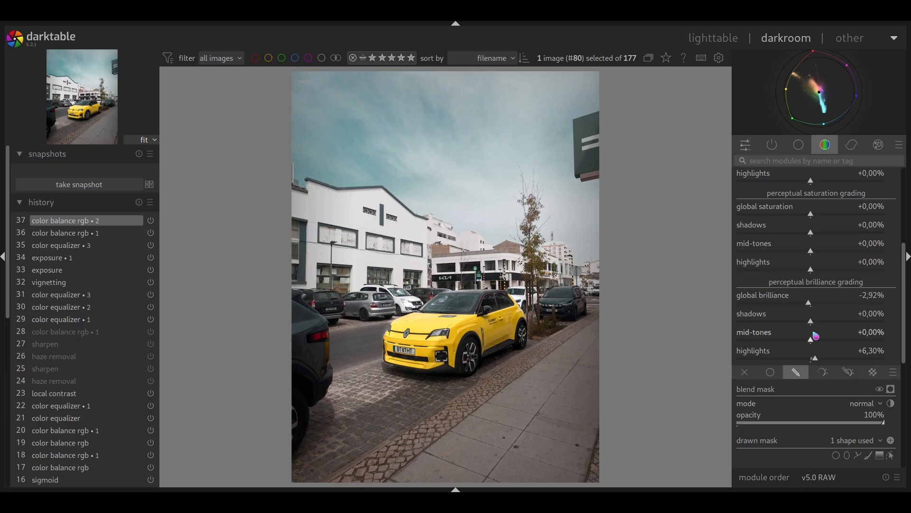
pyautogui.click(815, 306)
pyautogui.moveTo(819, 309)
pyautogui.mouseDown()
pyautogui.moveTo(828, 309)
pyautogui.moveTo(814, 305)
pyautogui.mouseUp()
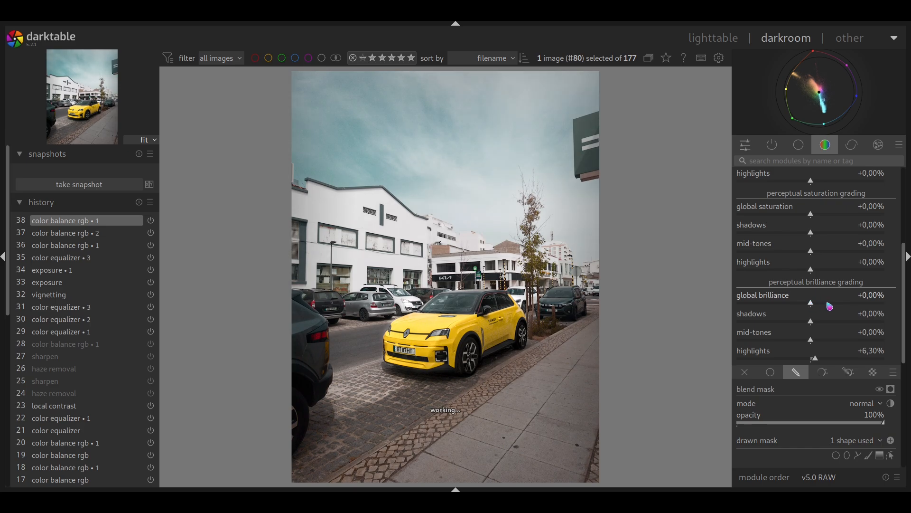
# Set the shadows brilliance to -6,95% and the mid-tones brilliance to -3,64% in color balance rgb 2
pyautogui.scroll(5, 825, 306)
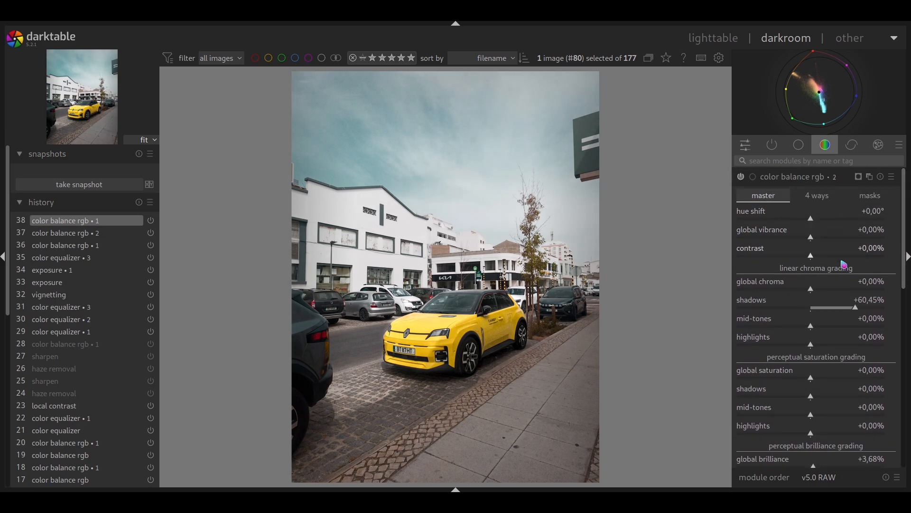
pyautogui.scroll(-3, 898, 330)
pyautogui.scroll(-3, 899, 330)
pyautogui.click(807, 306)
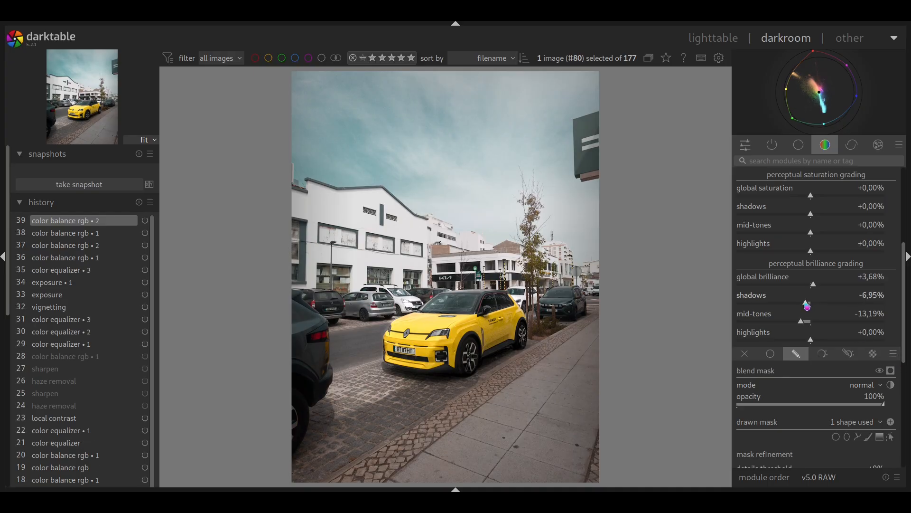
pyautogui.moveTo(802, 321); pyautogui.dragTo(813, 326)
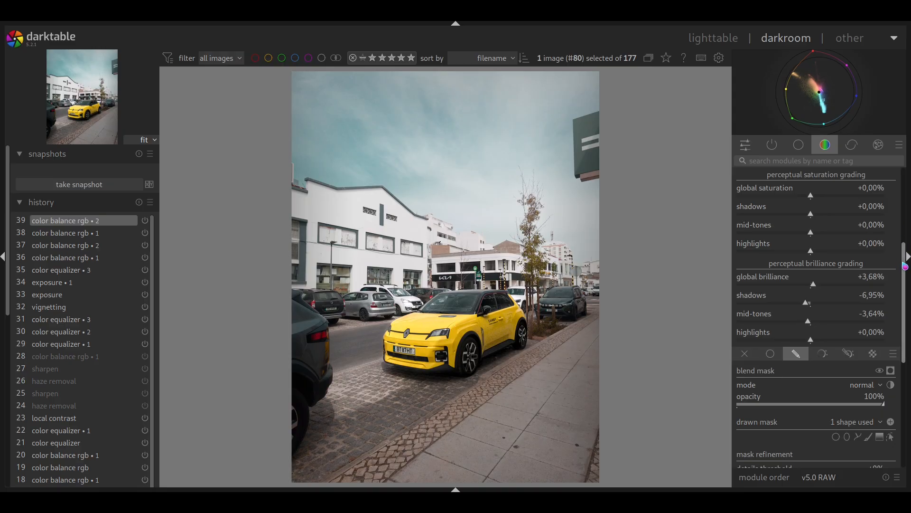
pyautogui.moveTo(905, 265); pyautogui.dragTo(910, 173)
pyautogui.click(814, 180)
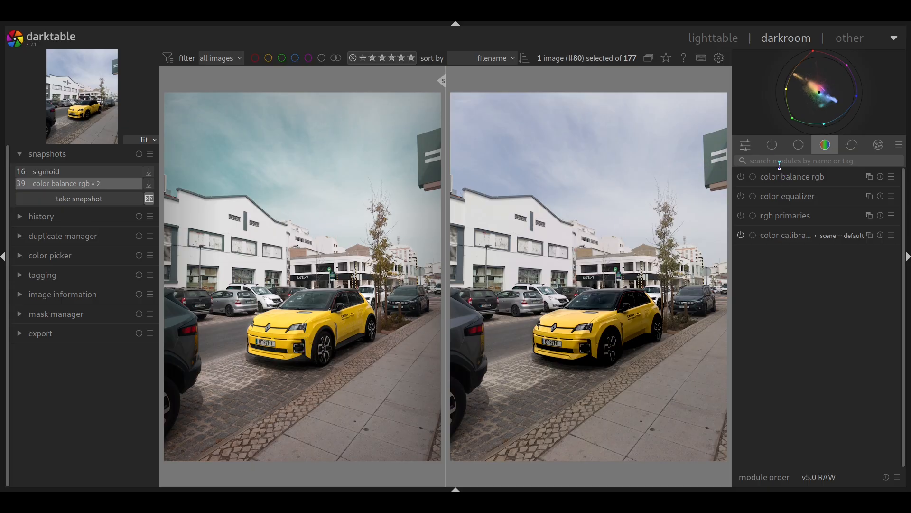
# Display the quick access module controls and review the adjustments offered there
pyautogui.click(746, 150)
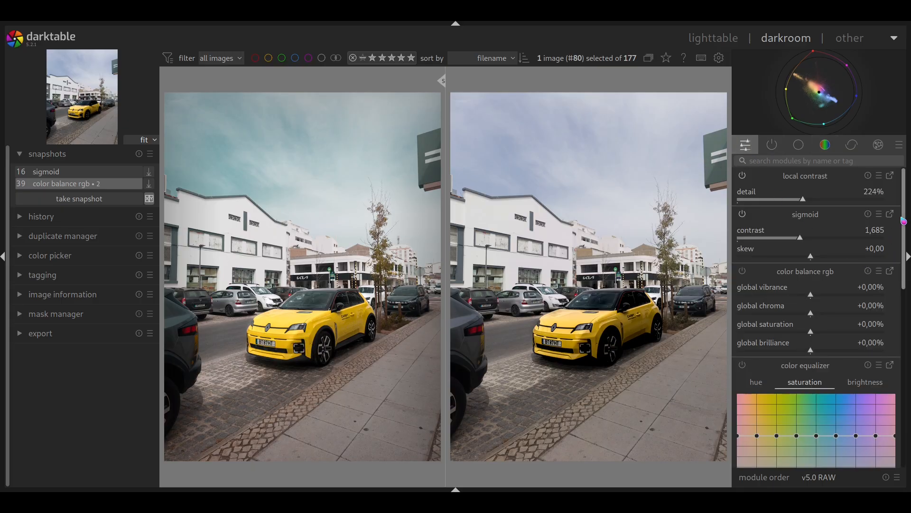
pyautogui.scroll(-5, 894, 321)
pyautogui.scroll(5, 894, 320)
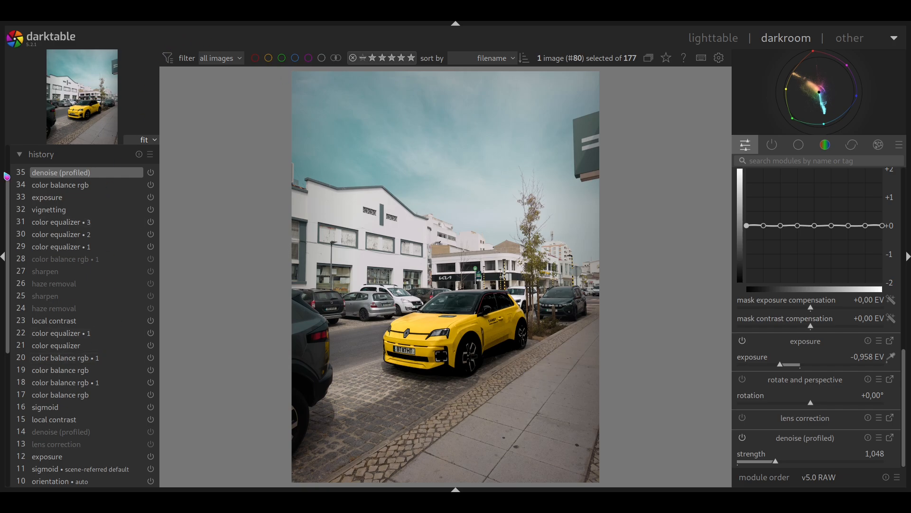
# Take a snapshot of the denoise (profiled) state and compare the edit side by side with the saved snapshots, including sigmoid
pyautogui.click(13, 153)
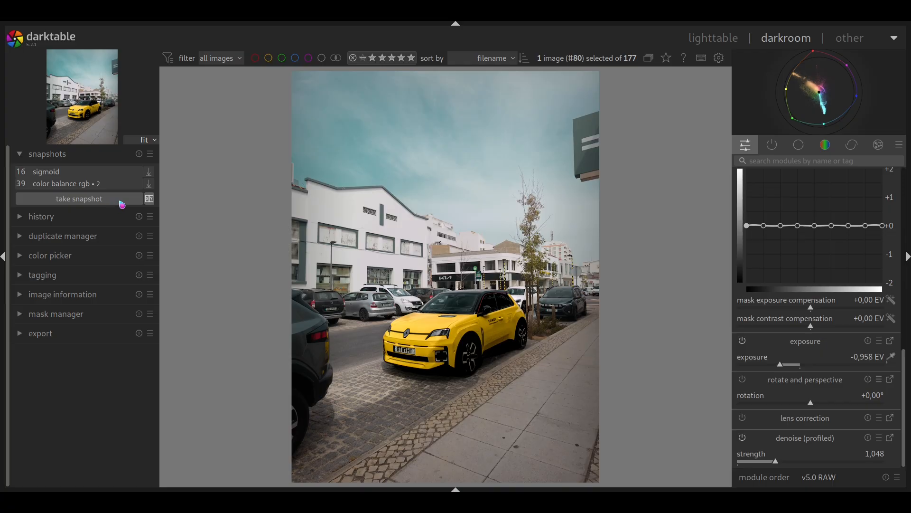
pyautogui.click(122, 200)
pyautogui.click(68, 174)
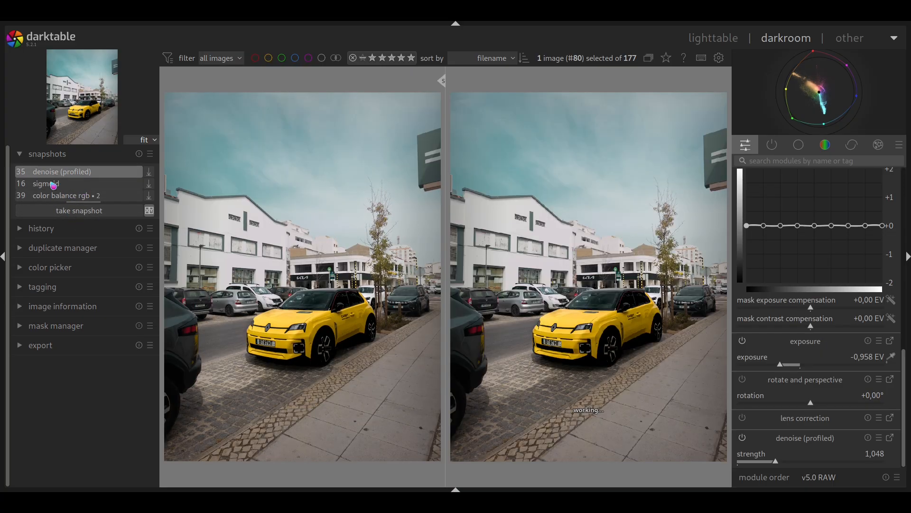
pyautogui.click(63, 186)
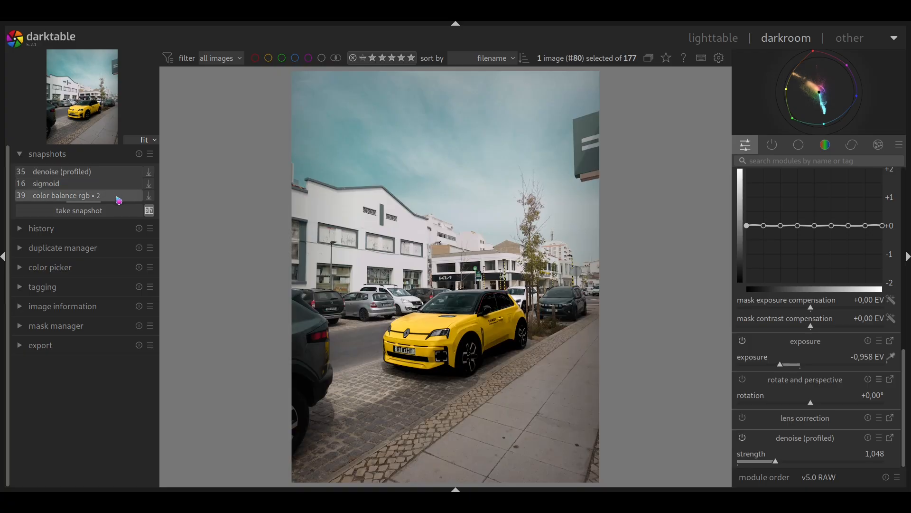
pyautogui.click(118, 196)
pyautogui.click(124, 189)
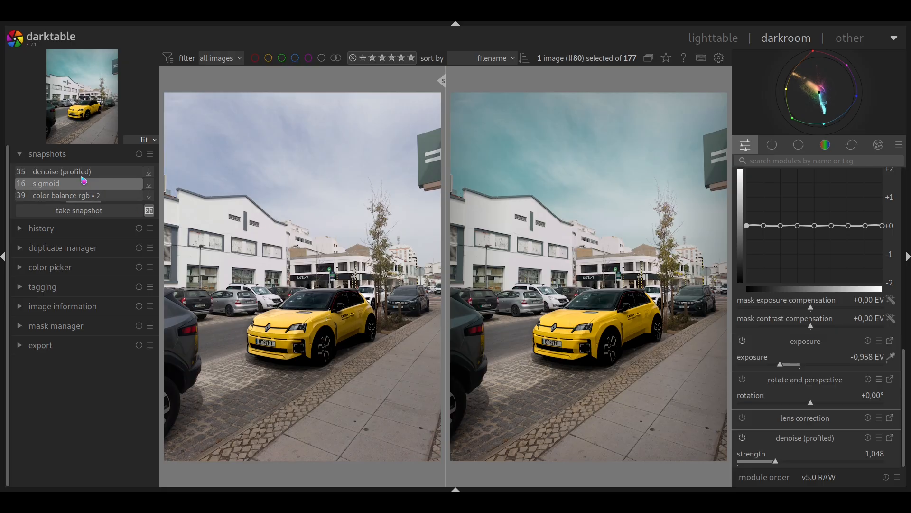
pyautogui.click(86, 171)
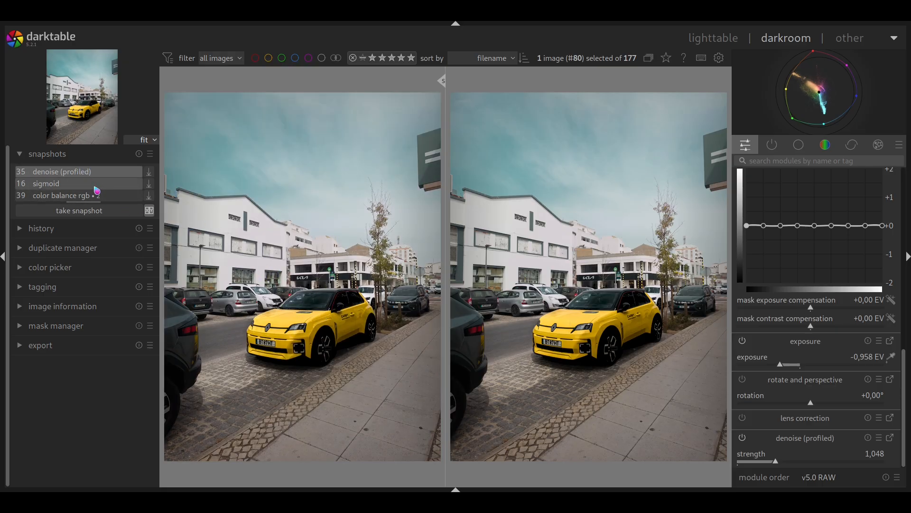
pyautogui.click(96, 188)
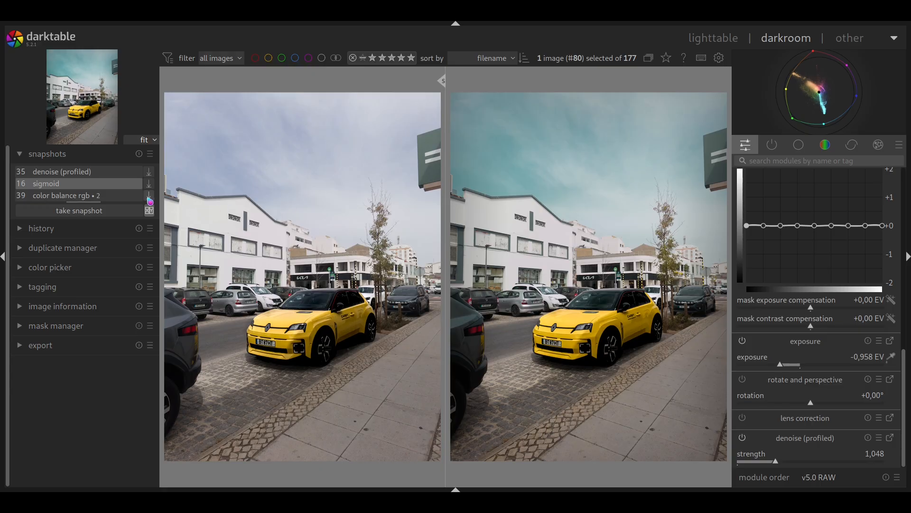
# Compare the sigmoid snapshot with the edit in a split view, sweeping the divider across the photo vertically and horizontally
pyautogui.click(150, 212)
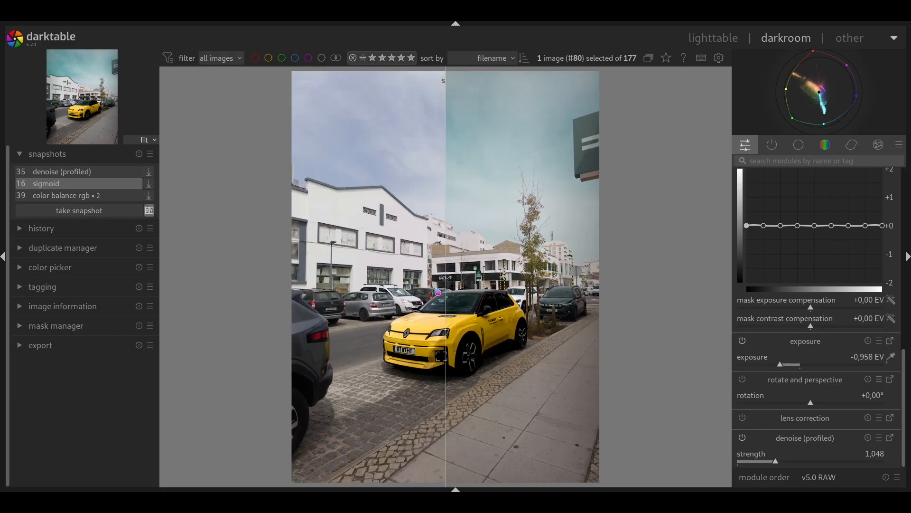
pyautogui.moveTo(456, 111)
pyautogui.mouseDown()
pyautogui.moveTo(441, 87)
pyautogui.moveTo(515, 109)
pyautogui.moveTo(249, 142)
pyautogui.moveTo(309, 143)
pyautogui.moveTo(646, 212)
pyautogui.moveTo(377, 223)
pyautogui.moveTo(261, 243)
pyautogui.moveTo(636, 244)
pyautogui.moveTo(285, 237)
pyautogui.moveTo(571, 233)
pyautogui.moveTo(315, 251)
pyautogui.moveTo(524, 249)
pyautogui.moveTo(313, 259)
pyautogui.moveTo(261, 285)
pyautogui.moveTo(630, 252)
pyautogui.moveTo(241, 328)
pyautogui.moveTo(661, 270)
pyautogui.moveTo(355, 332)
pyautogui.moveTo(276, 388)
pyautogui.moveTo(629, 328)
pyautogui.moveTo(242, 391)
pyautogui.moveTo(625, 322)
pyautogui.moveTo(264, 395)
pyautogui.mouseUp()
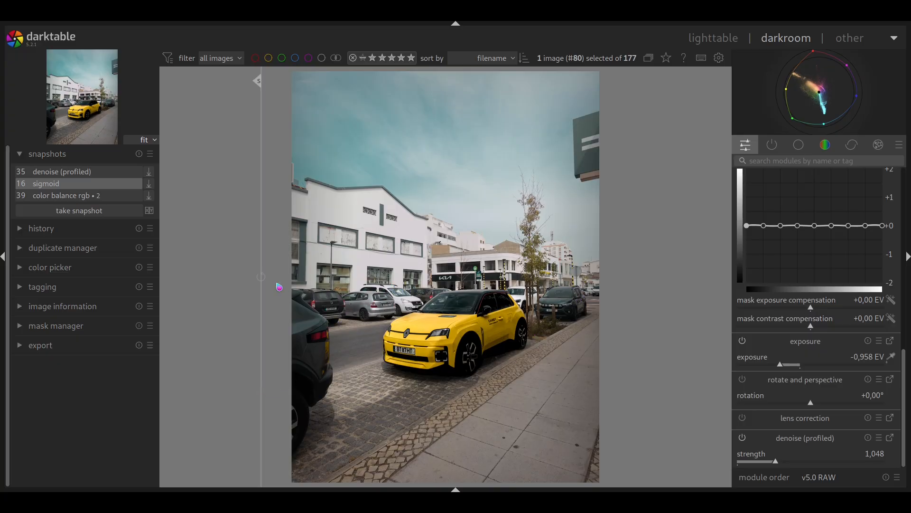
pyautogui.click(271, 280)
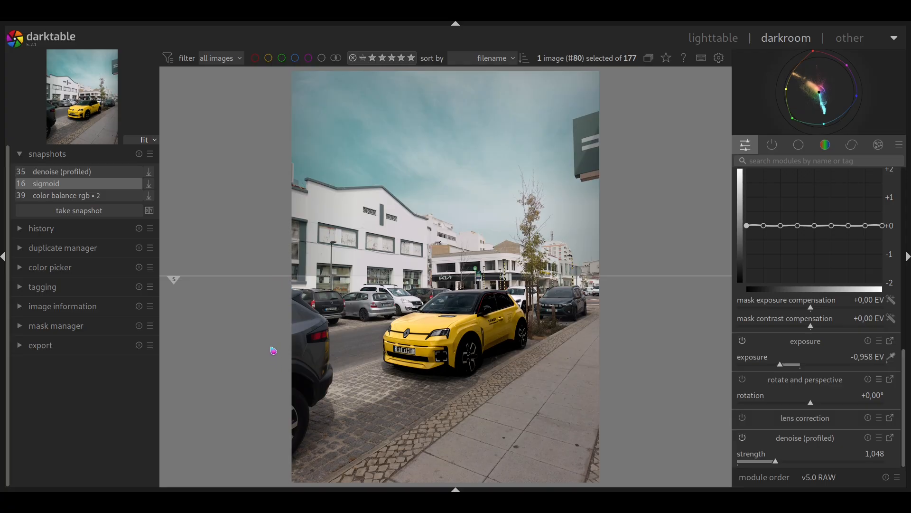
pyautogui.moveTo(191, 285); pyautogui.dragTo(324, 71)
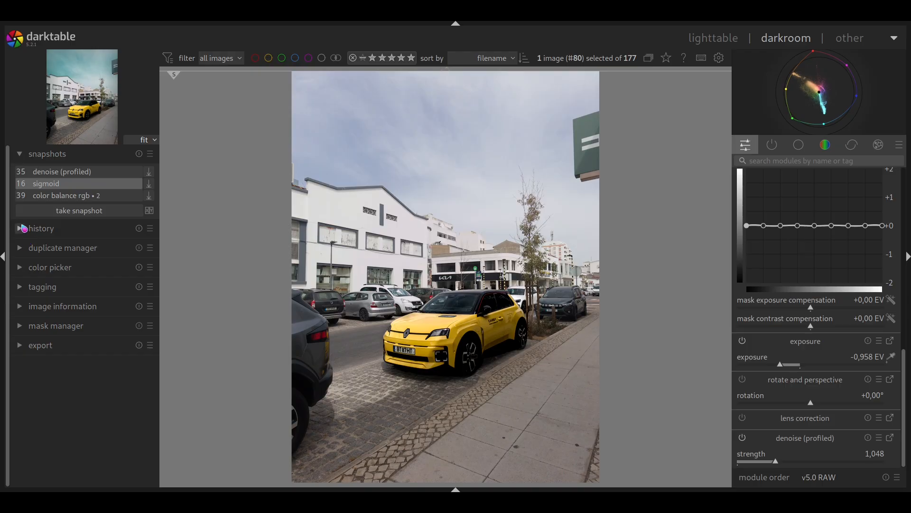
pyautogui.click(29, 229)
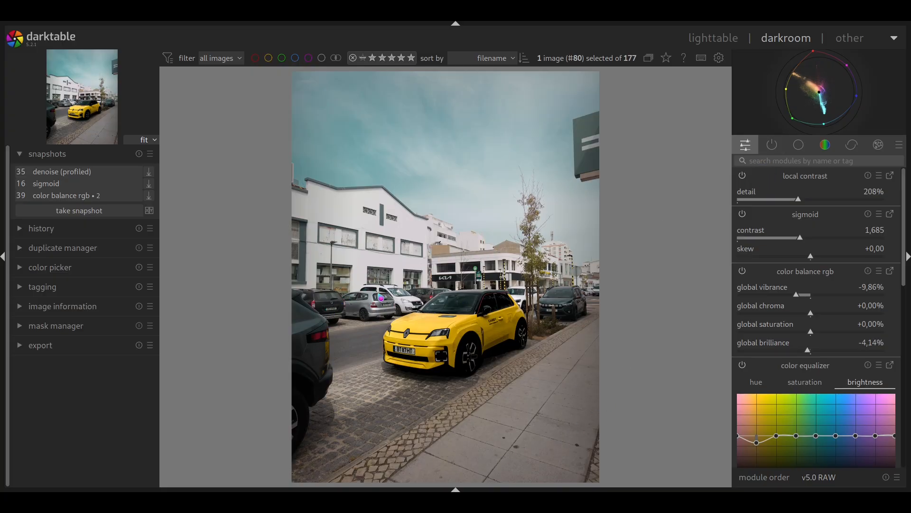
# Add a second local contrast instance with detail 105%, highlights 18%, shadows 164% and midtone range 0,259
pyautogui.click(891, 177)
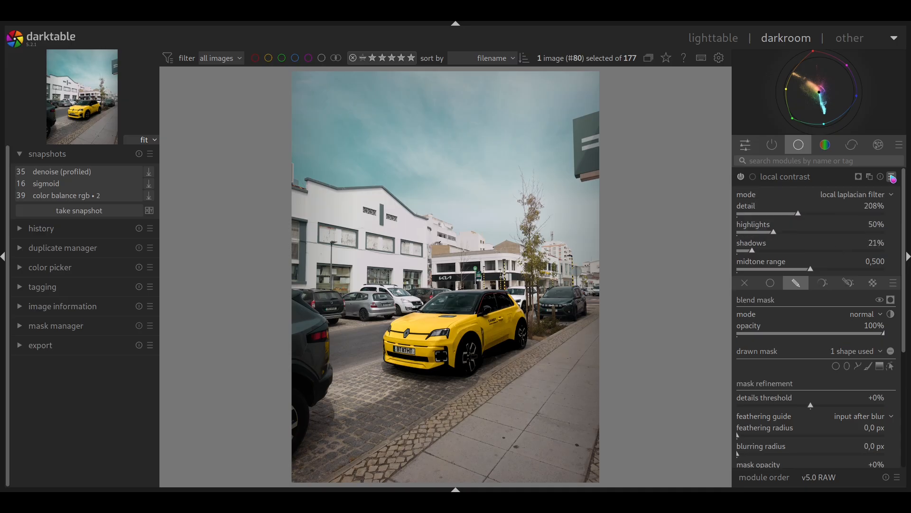
pyautogui.click(837, 189)
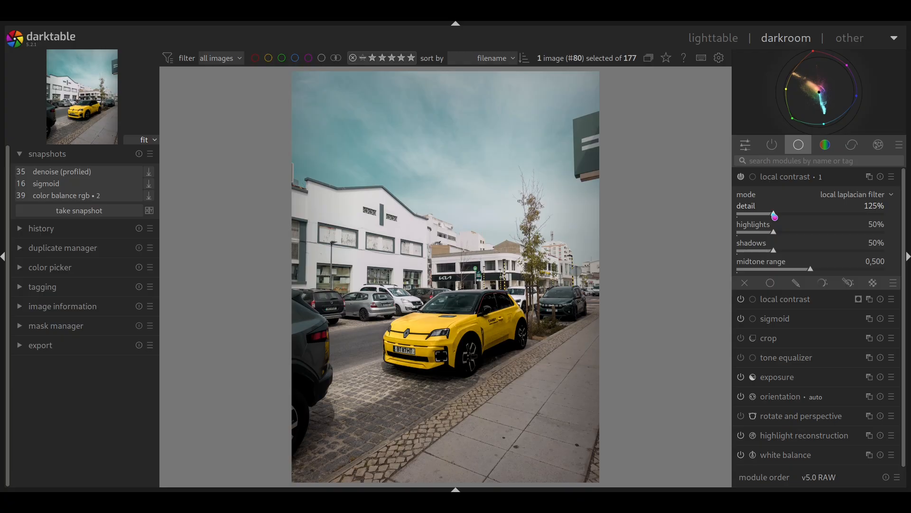
pyautogui.moveTo(773, 252)
pyautogui.mouseDown()
pyautogui.moveTo(750, 254)
pyautogui.moveTo(814, 252)
pyautogui.moveTo(769, 256)
pyautogui.moveTo(813, 252)
pyautogui.moveTo(805, 255)
pyautogui.mouseUp()
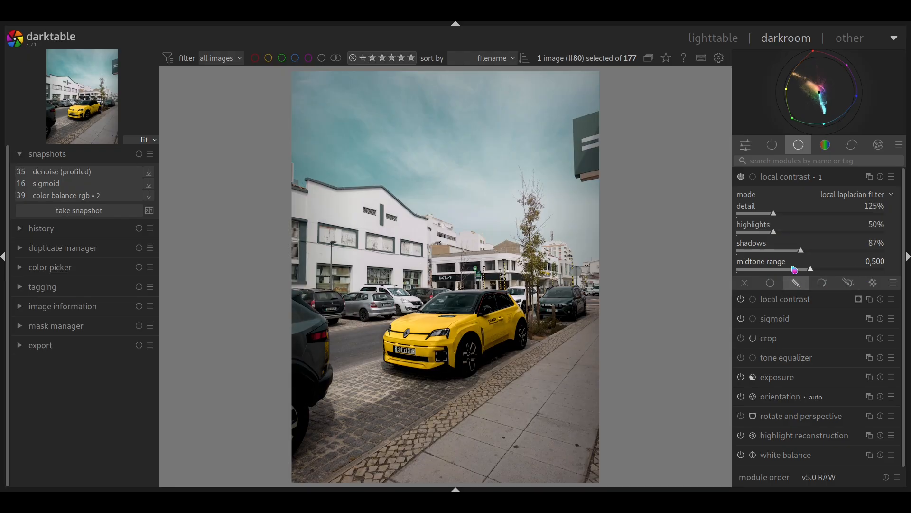
pyautogui.moveTo(776, 217); pyautogui.dragTo(766, 218)
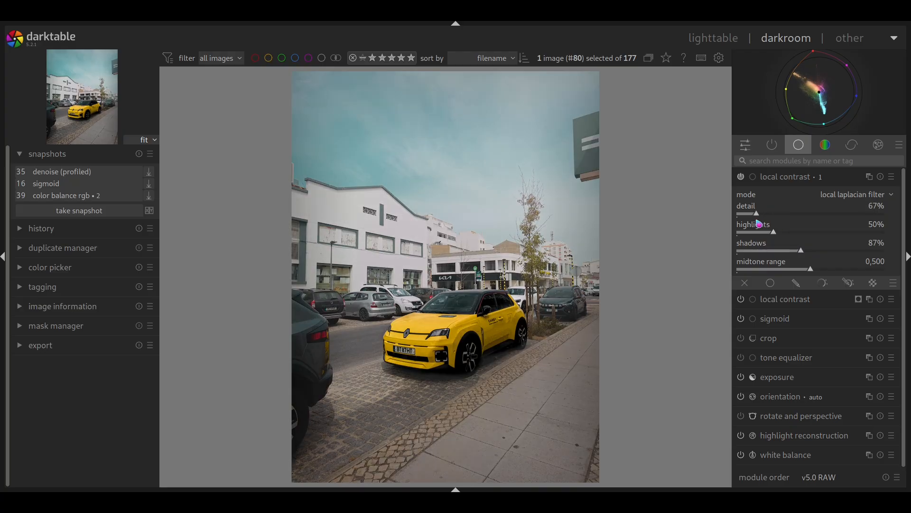
pyautogui.moveTo(812, 268)
pyautogui.mouseDown()
pyautogui.moveTo(834, 270)
pyautogui.moveTo(816, 269)
pyautogui.mouseUp()
pyautogui.moveTo(801, 250); pyautogui.dragTo(857, 247)
pyautogui.moveTo(775, 215)
pyautogui.mouseDown()
pyautogui.moveTo(791, 216)
pyautogui.moveTo(759, 218)
pyautogui.moveTo(770, 218)
pyautogui.moveTo(775, 234)
pyautogui.moveTo(815, 232)
pyautogui.moveTo(750, 233)
pyautogui.mouseUp()
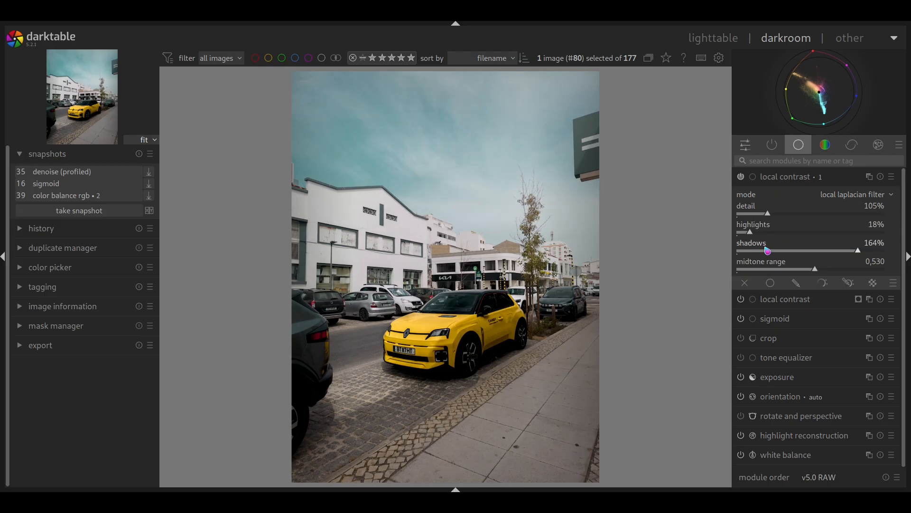
pyautogui.moveTo(819, 271)
pyautogui.mouseDown()
pyautogui.moveTo(856, 271)
pyautogui.moveTo(760, 277)
pyautogui.moveTo(774, 276)
pyautogui.mouseUp()
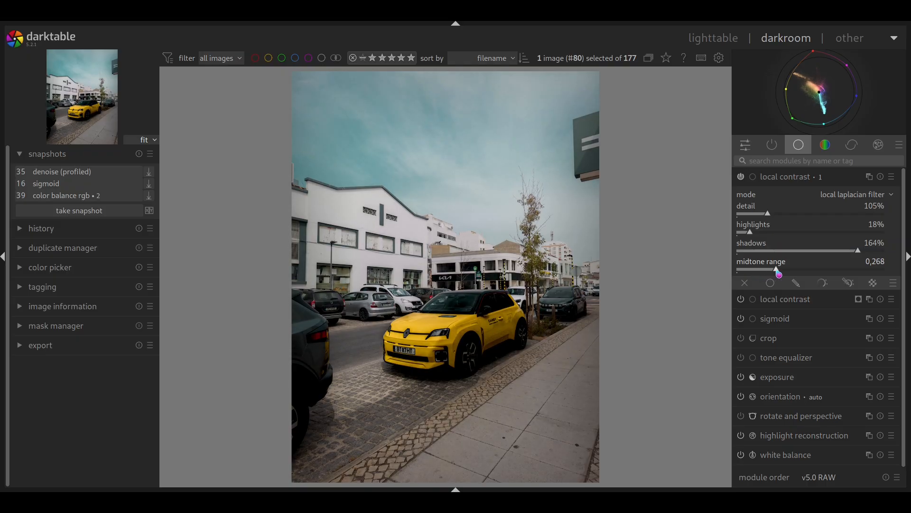
# Restrict local contrast 1 to the surroundings using the existing car shape as an inverted drawn mask, and set its shadows to 145%
pyautogui.click(798, 283)
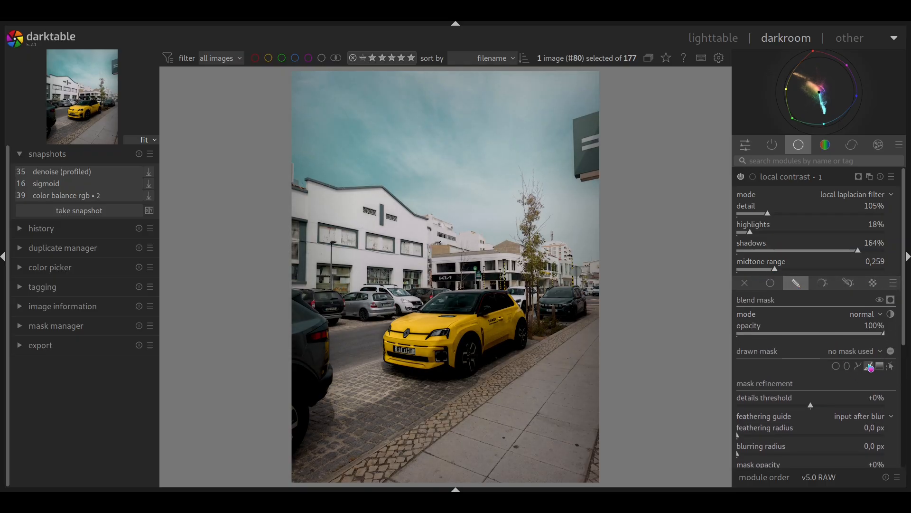
pyautogui.click(854, 455)
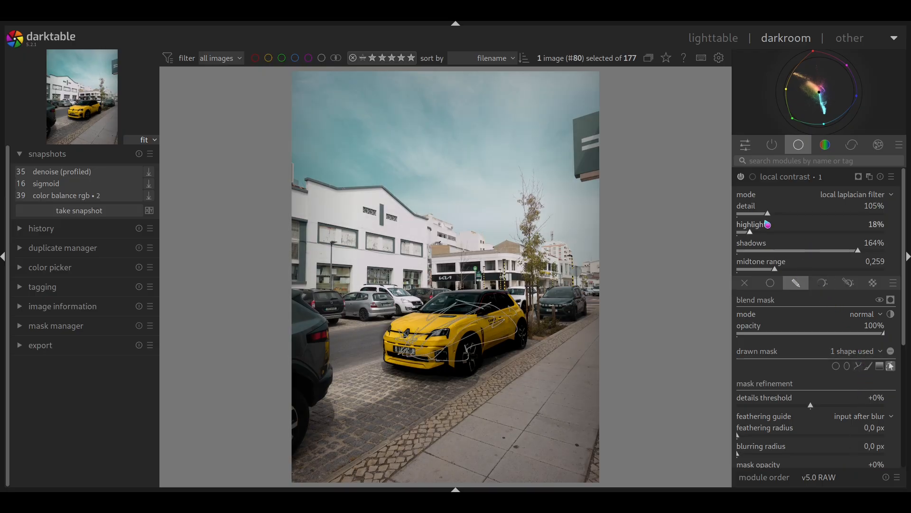
pyautogui.moveTo(840, 248); pyautogui.dragTo(820, 261)
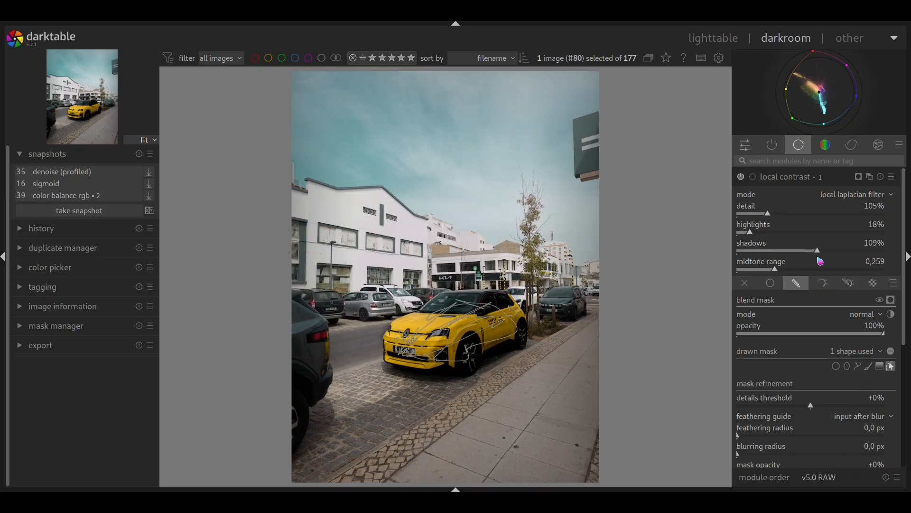
pyautogui.scroll(1, 820, 252)
pyautogui.moveTo(819, 252); pyautogui.dragTo(847, 257)
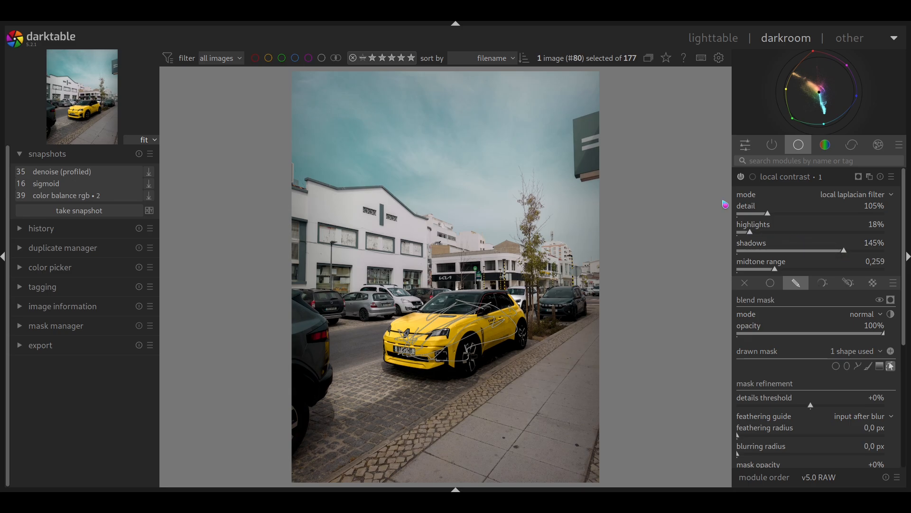
# Show the drawn mask strokes of local contrast 1 over the yellow car and inspect how they cover it
pyautogui.click(746, 145)
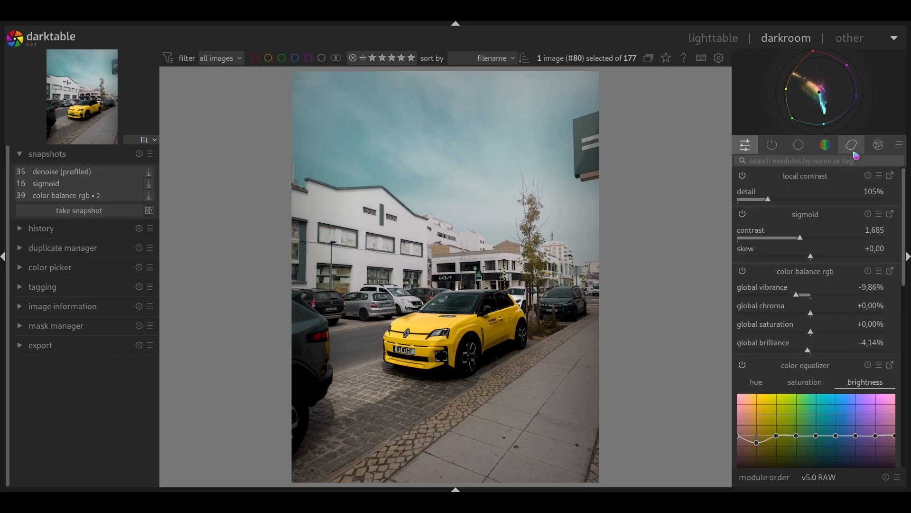
pyautogui.click(891, 177)
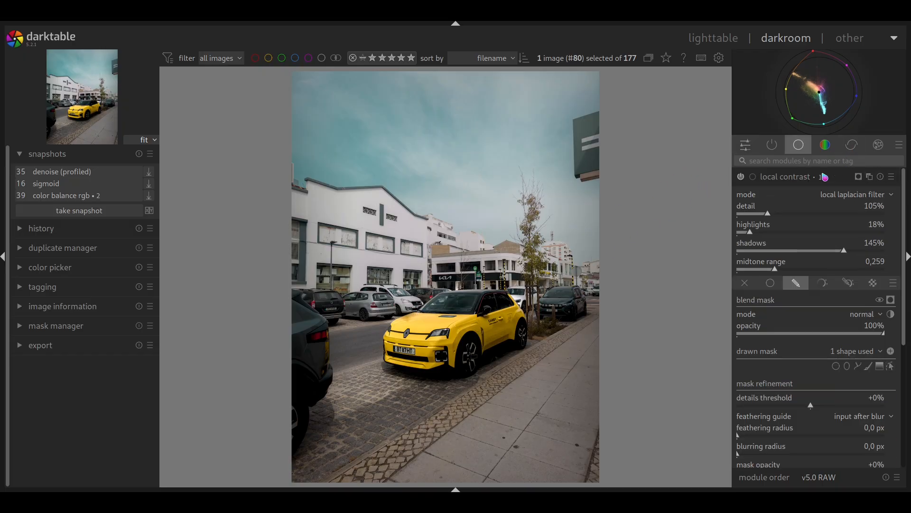
pyautogui.click(838, 177)
pyautogui.click(852, 177)
pyautogui.click(891, 368)
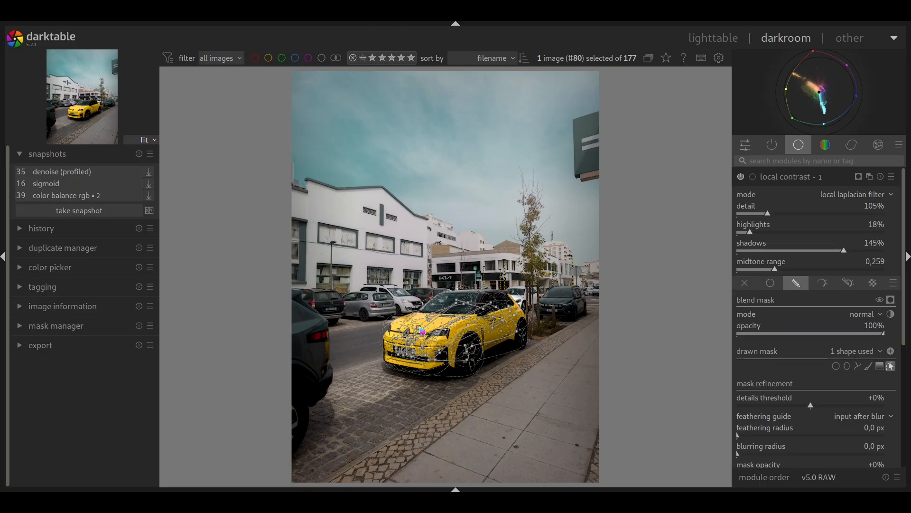
pyautogui.click(413, 320)
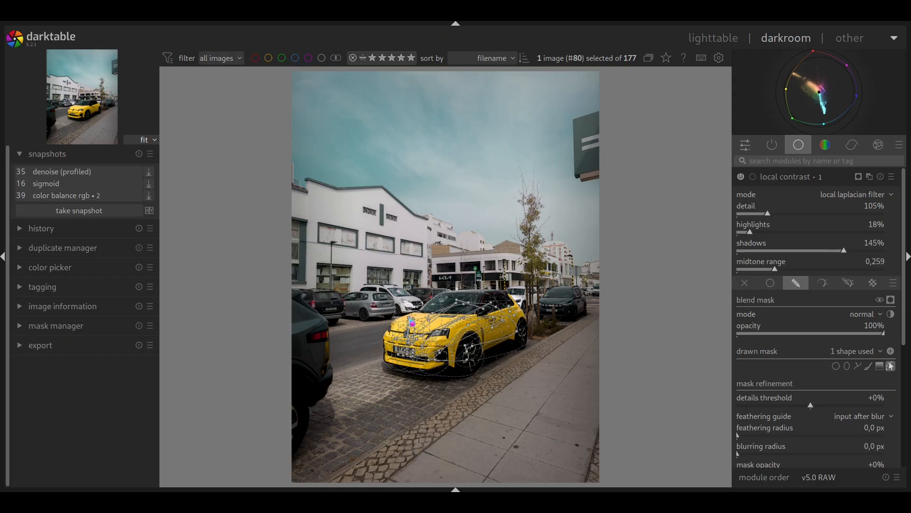
# Hide the mask strokes and compare the sigmoid snapshot with the edit, sweeping the split divider horizontally across the photo
pyautogui.click(766, 149)
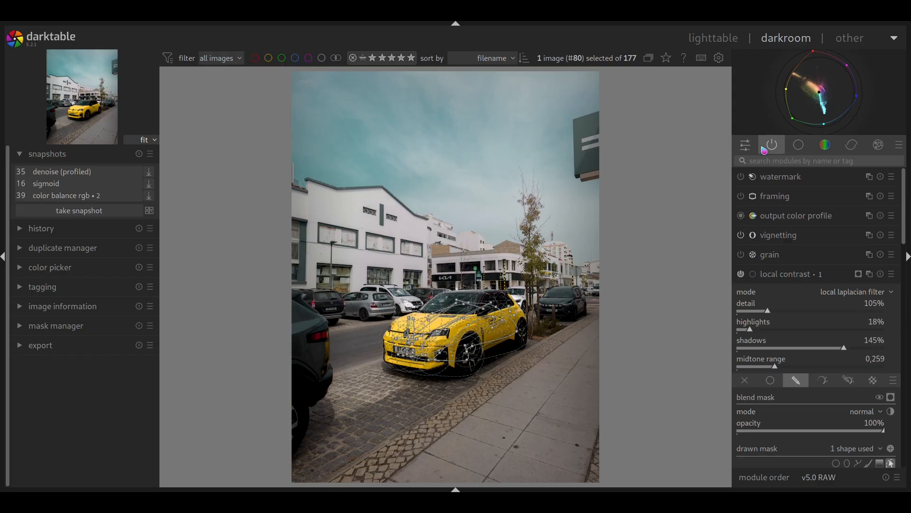
pyautogui.click(743, 146)
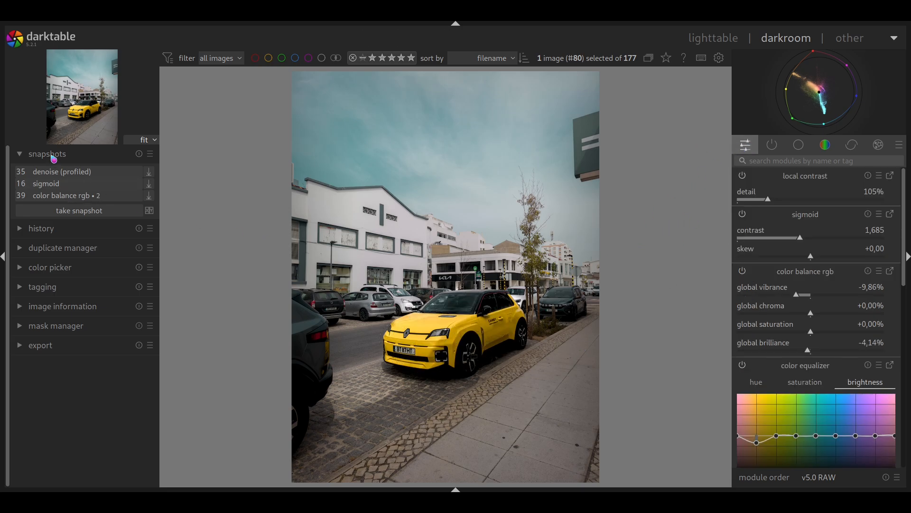
pyautogui.click(89, 185)
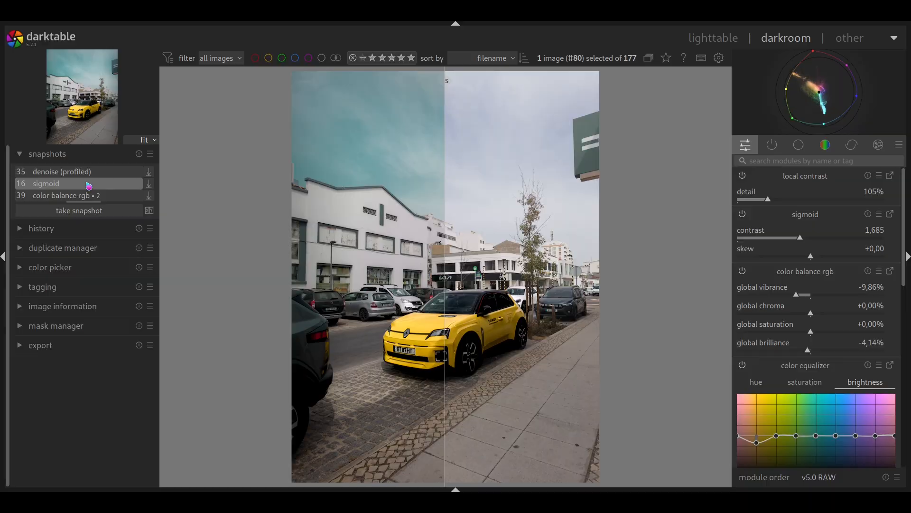
pyautogui.moveTo(447, 79); pyautogui.dragTo(617, 207)
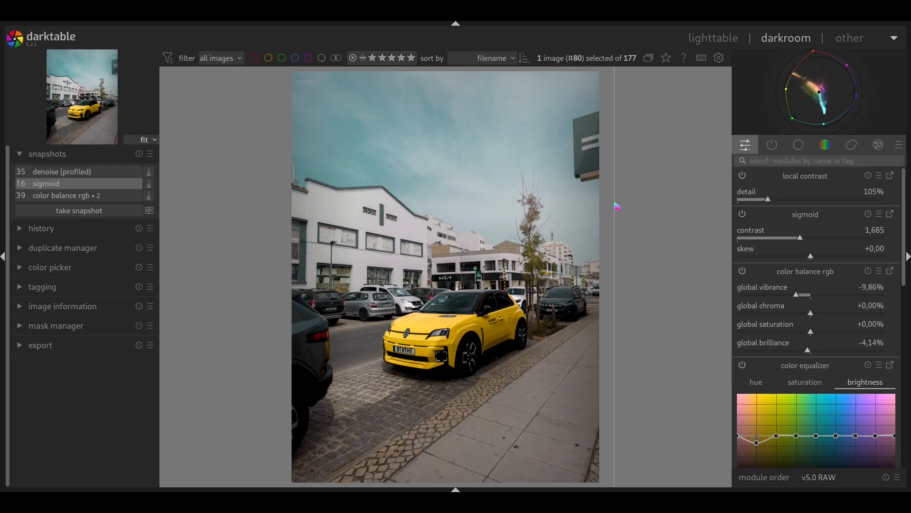
pyautogui.moveTo(617, 207); pyautogui.dragTo(539, 226)
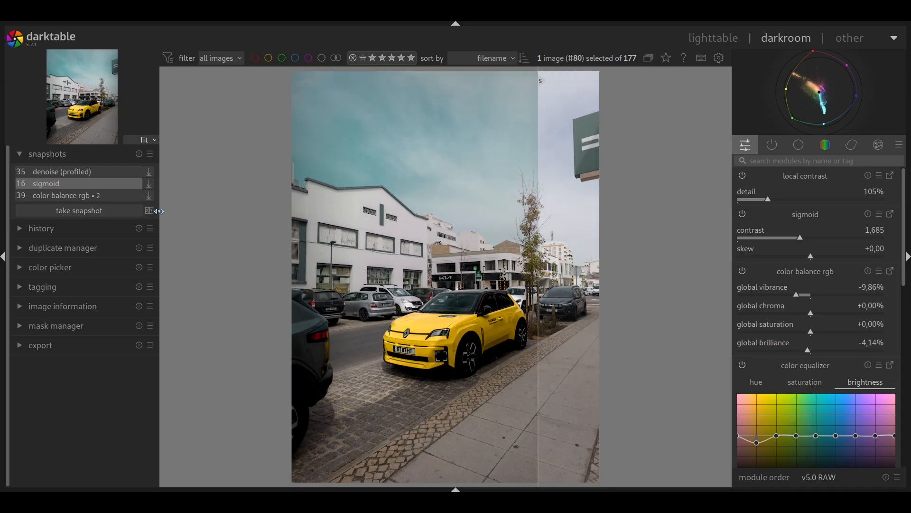
pyautogui.click(121, 184)
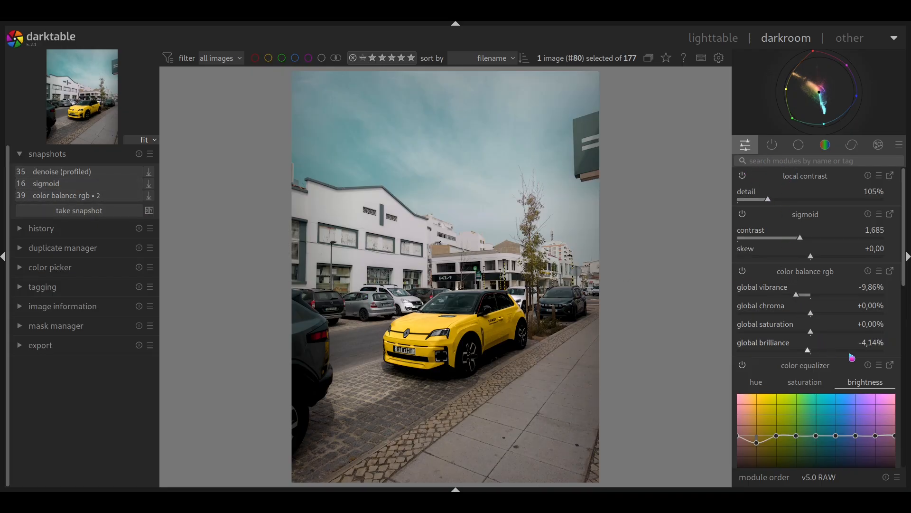
# Add another color equalizer instance, sample the tail light of the dark car in the foreground, and set node placement to +4°
pyautogui.click(890, 365)
pyautogui.click(869, 177)
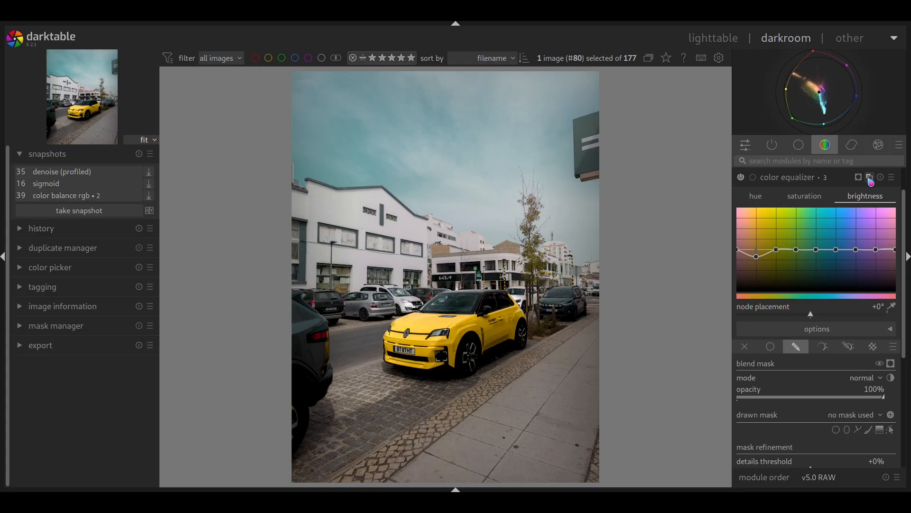
pyautogui.click(838, 190)
pyautogui.click(891, 306)
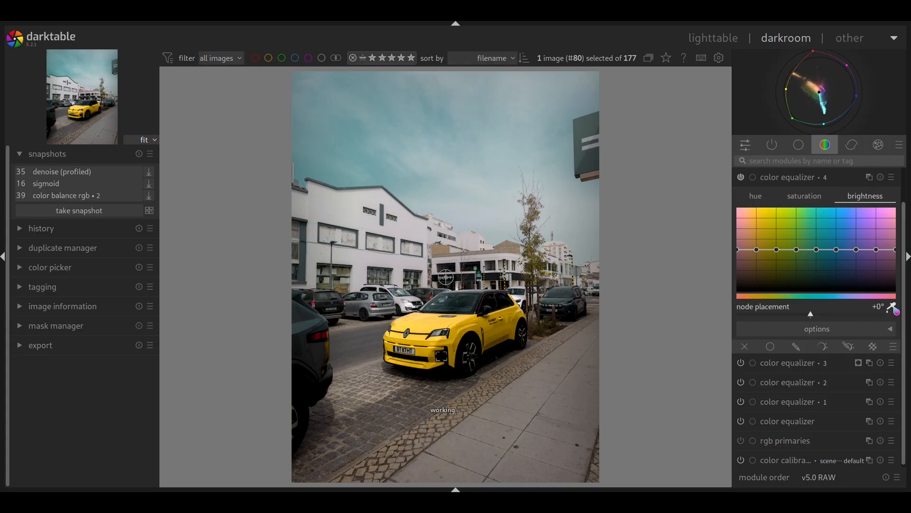
pyautogui.click(312, 303)
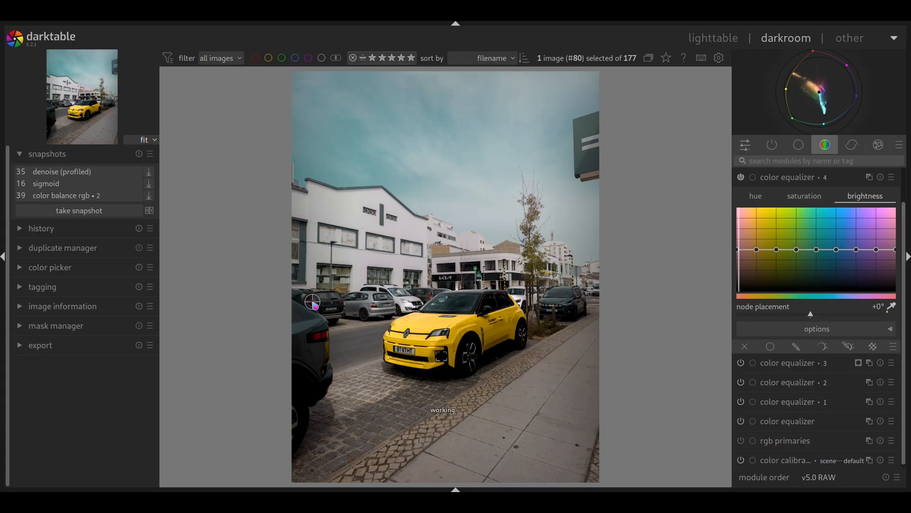
pyautogui.moveTo(313, 303); pyautogui.dragTo(317, 337)
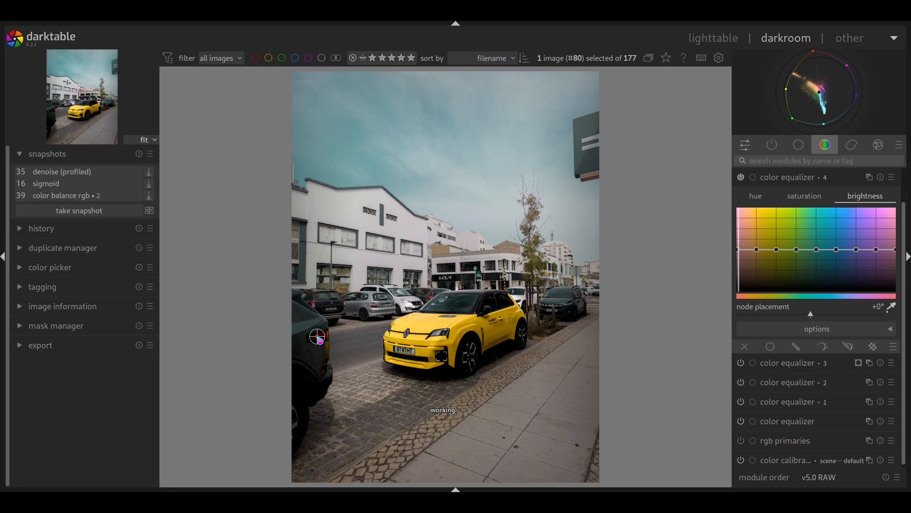
pyautogui.moveTo(803, 315); pyautogui.dragTo(823, 317)
# In color equalizer 4, raise the red node's saturation, raise its brightness slightly, and fine-tune its hue
pyautogui.click(805, 197)
pyautogui.click(756, 196)
pyautogui.click(810, 199)
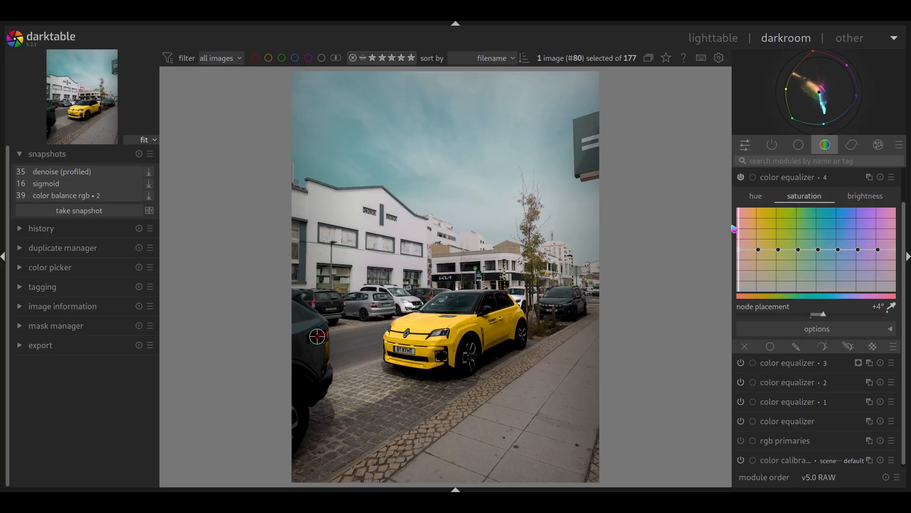
pyautogui.moveTo(739, 250); pyautogui.dragTo(743, 231)
pyautogui.click(865, 194)
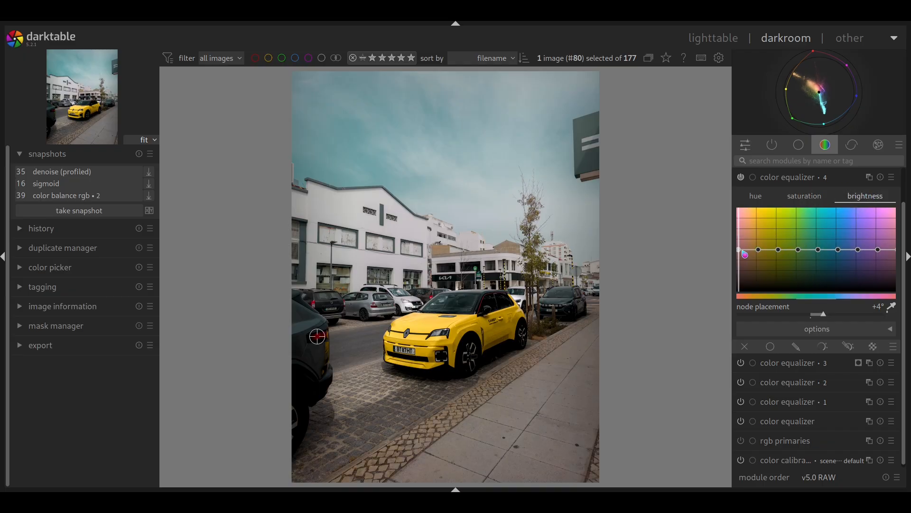
pyautogui.moveTo(742, 252)
pyautogui.mouseDown()
pyautogui.moveTo(741, 238)
pyautogui.moveTo(738, 249)
pyautogui.mouseUp()
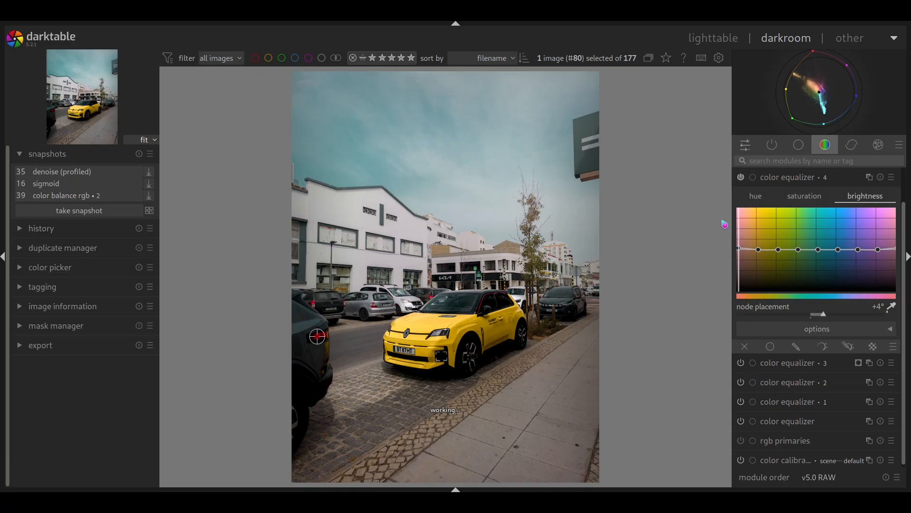
pyautogui.click(756, 197)
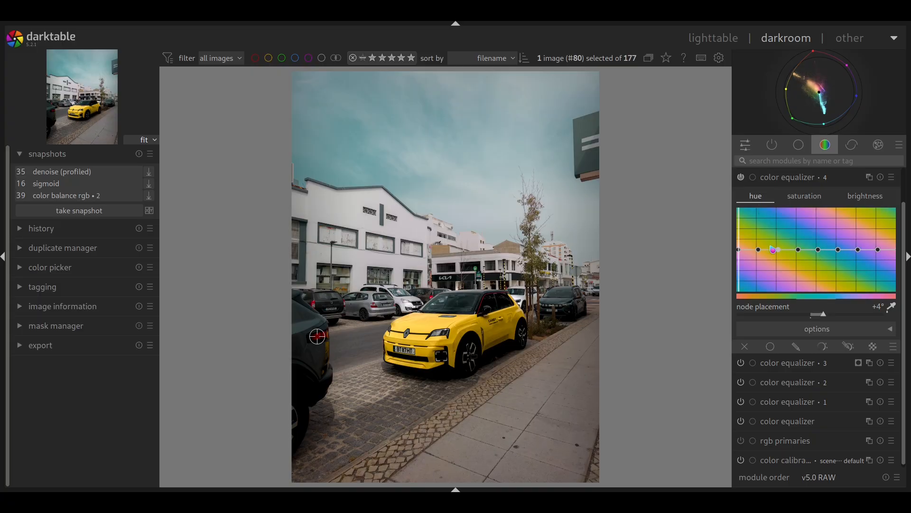
pyautogui.moveTo(739, 250)
pyautogui.mouseDown()
pyautogui.moveTo(743, 262)
pyautogui.moveTo(739, 251)
pyautogui.mouseUp()
# Open the sharpen module and restrict it with a brush mask painted over the cobblestones in front of the yellow car
pyautogui.click(747, 145)
pyautogui.moveTo(902, 232); pyautogui.dragTo(907, 412)
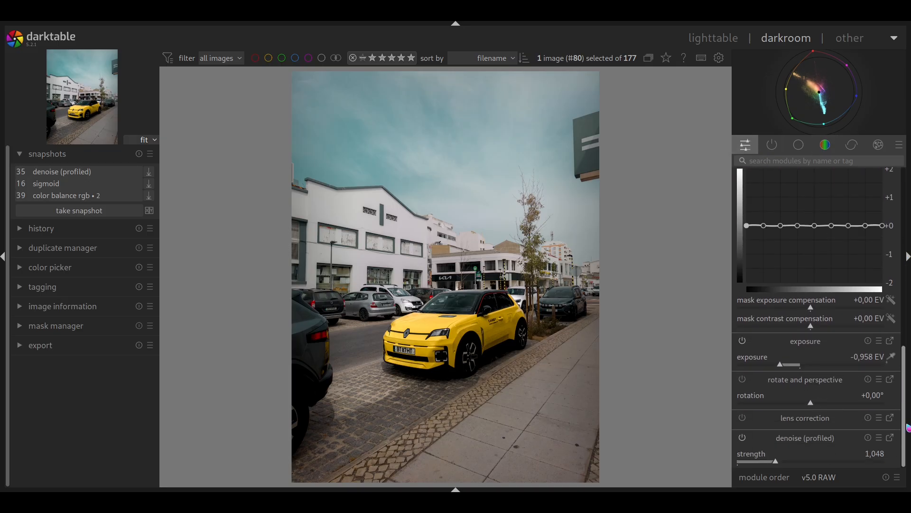
pyautogui.click(783, 149)
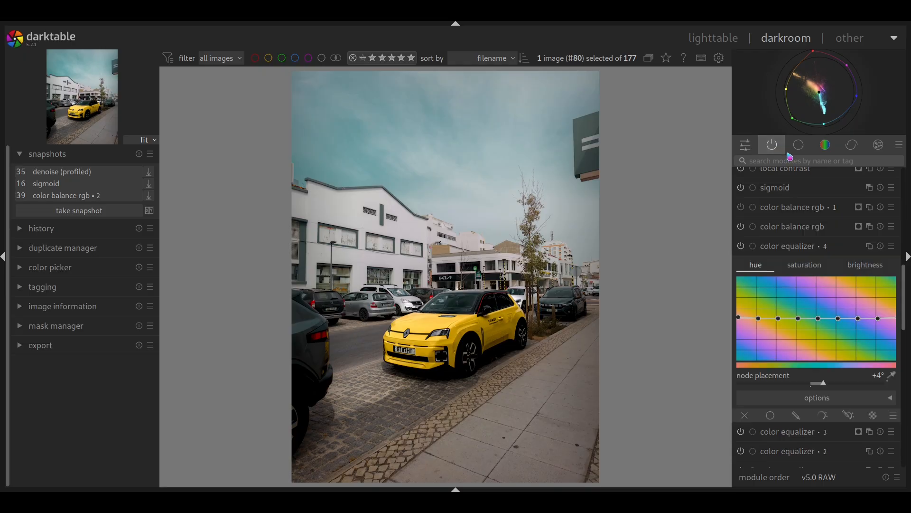
pyautogui.moveTo(906, 283); pyautogui.dragTo(907, 323)
pyautogui.click(819, 314)
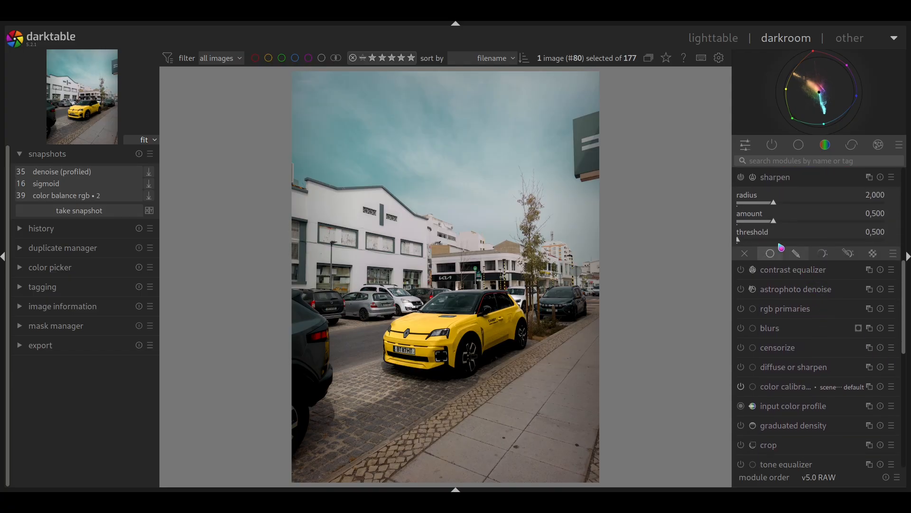
pyautogui.click(797, 255)
pyautogui.click(869, 336)
pyautogui.moveTo(379, 379)
pyautogui.mouseDown()
pyautogui.moveTo(440, 389)
pyautogui.moveTo(352, 392)
pyautogui.moveTo(375, 375)
pyautogui.mouseUp()
pyautogui.moveTo(362, 385)
pyautogui.mouseDown()
pyautogui.moveTo(404, 387)
pyautogui.moveTo(376, 408)
pyautogui.moveTo(463, 384)
pyautogui.moveTo(533, 346)
pyautogui.moveTo(483, 387)
pyautogui.moveTo(429, 410)
pyautogui.moveTo(394, 413)
pyautogui.moveTo(385, 372)
pyautogui.moveTo(374, 402)
pyautogui.moveTo(429, 382)
pyautogui.mouseUp()
# Set sharpen's amount to 0,961 and radius to 4,187, and toggle the module off and on to compare its effect
pyautogui.moveTo(778, 224); pyautogui.dragTo(811, 225)
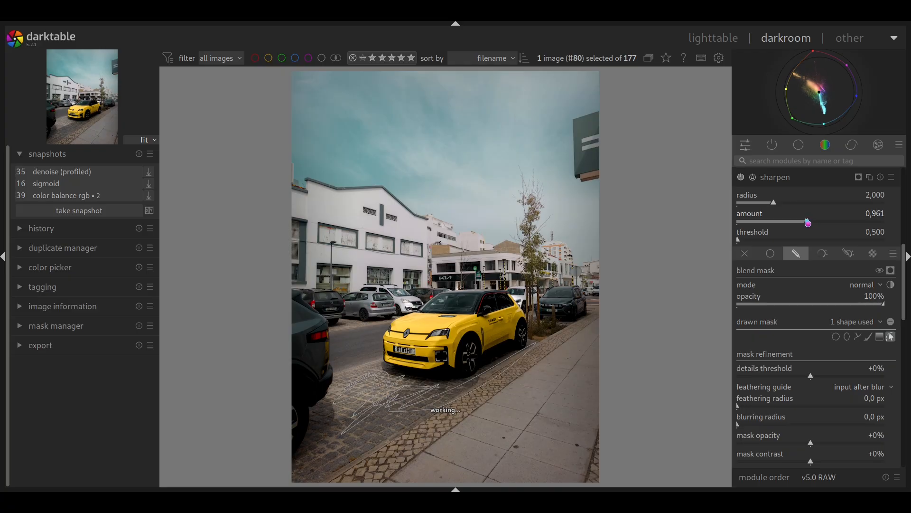
pyautogui.moveTo(784, 206); pyautogui.dragTo(812, 209)
pyautogui.click(742, 177)
pyautogui.click(743, 177)
pyautogui.click(743, 177)
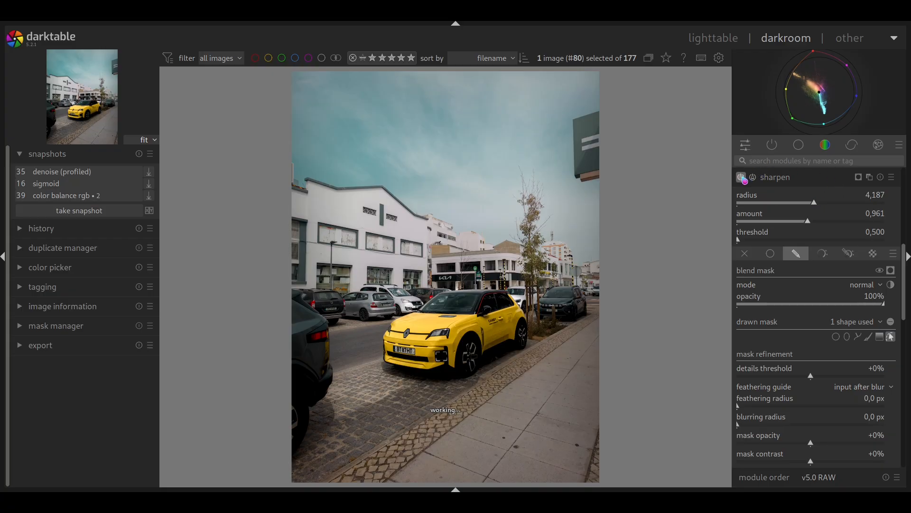
pyautogui.click(743, 176)
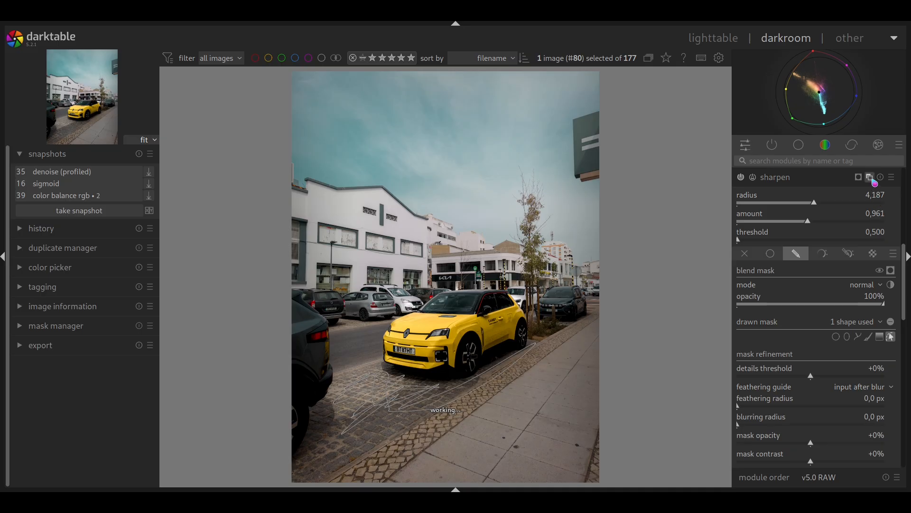
# Display the sharpen mask to check its coverage of the cobblestones, set the threshold to 40,500, and hide the mask again
pyautogui.click(891, 270)
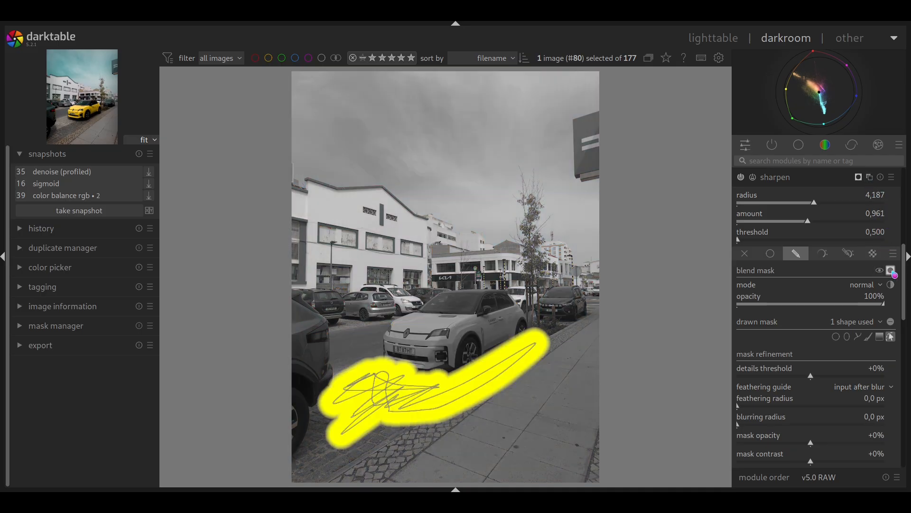
pyautogui.click(891, 271)
pyautogui.click(889, 272)
pyautogui.moveTo(764, 240); pyautogui.dragTo(797, 240)
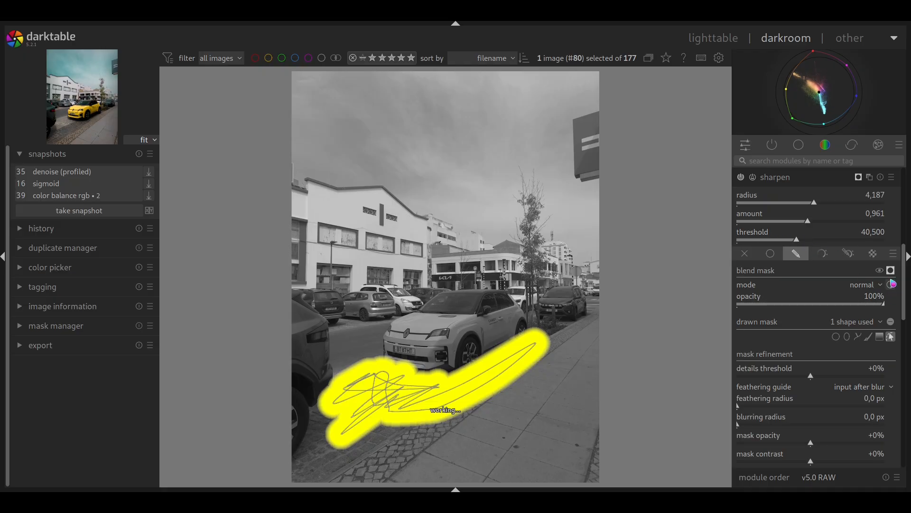
pyautogui.click(890, 270)
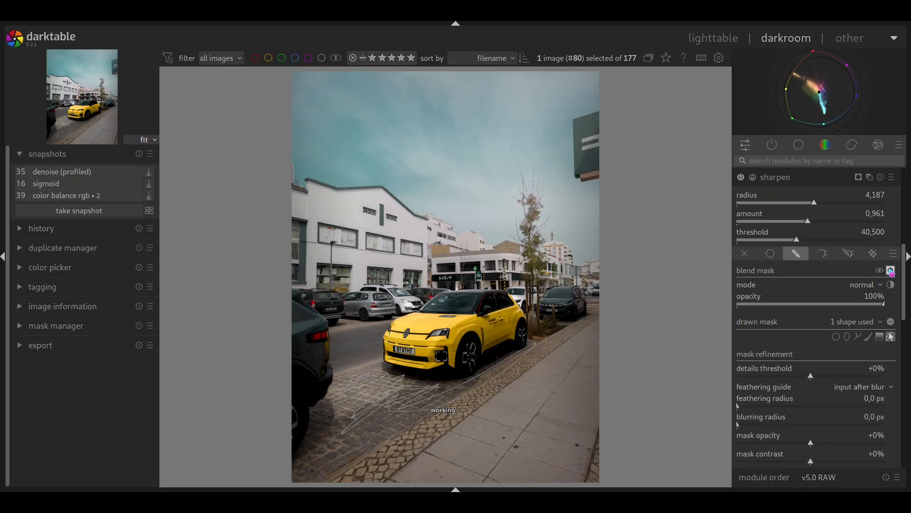
# Add a third local contrast instance, switch it to a drawn mask, and set its detail to 143%
pyautogui.moveTo(906, 281); pyautogui.dragTo(906, 203)
pyautogui.click(746, 145)
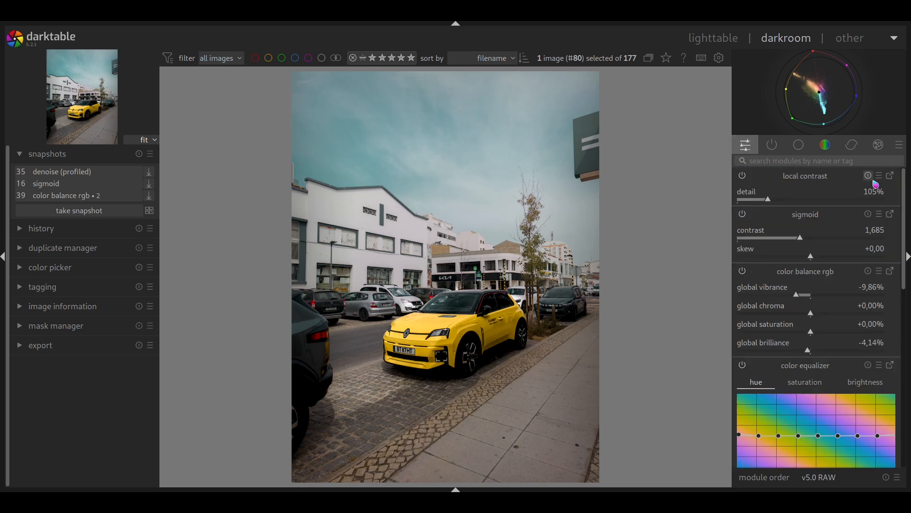
pyautogui.click(891, 178)
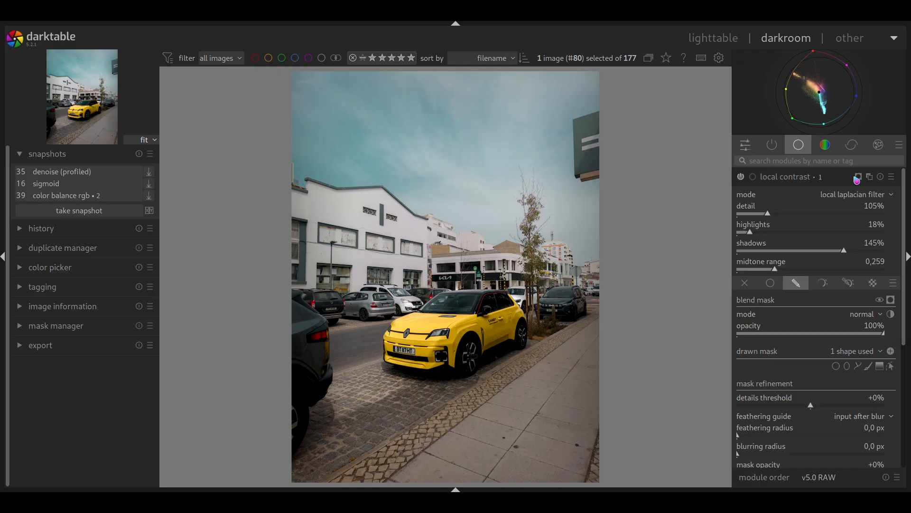
pyautogui.click(843, 191)
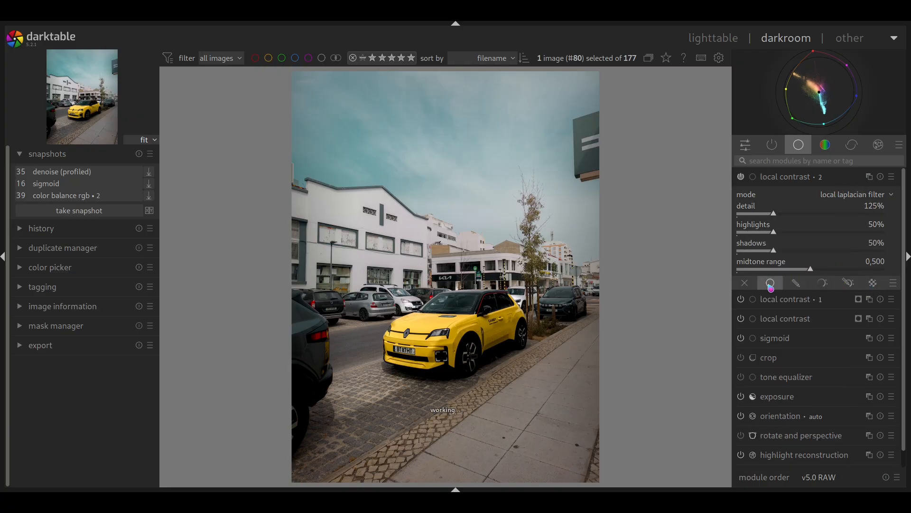
pyautogui.click(791, 284)
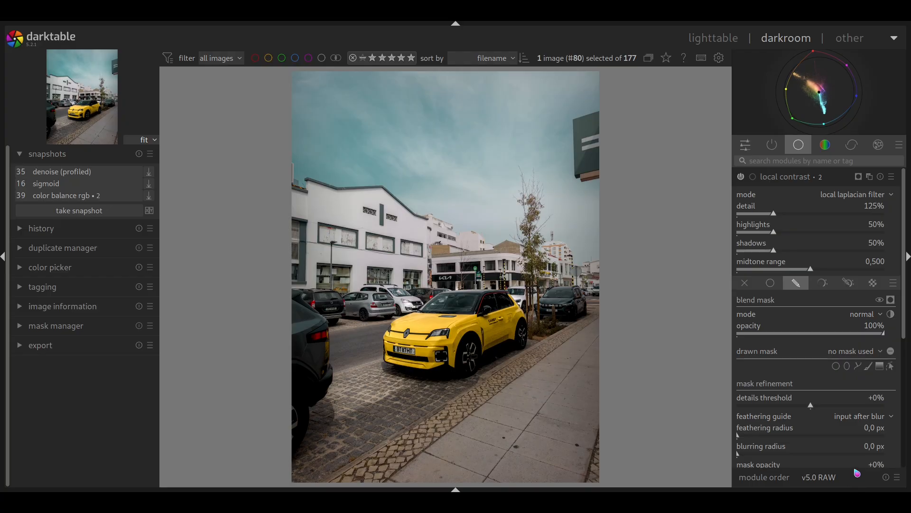
pyautogui.scroll(-7, 793, 217)
pyautogui.click(794, 218)
pyautogui.moveTo(792, 216)
pyautogui.mouseDown()
pyautogui.moveTo(792, 230)
pyautogui.moveTo(806, 231)
pyautogui.moveTo(754, 232)
pyautogui.moveTo(818, 251)
pyautogui.mouseUp()
pyautogui.moveTo(781, 219); pyautogui.dragTo(783, 222)
pyautogui.click(745, 145)
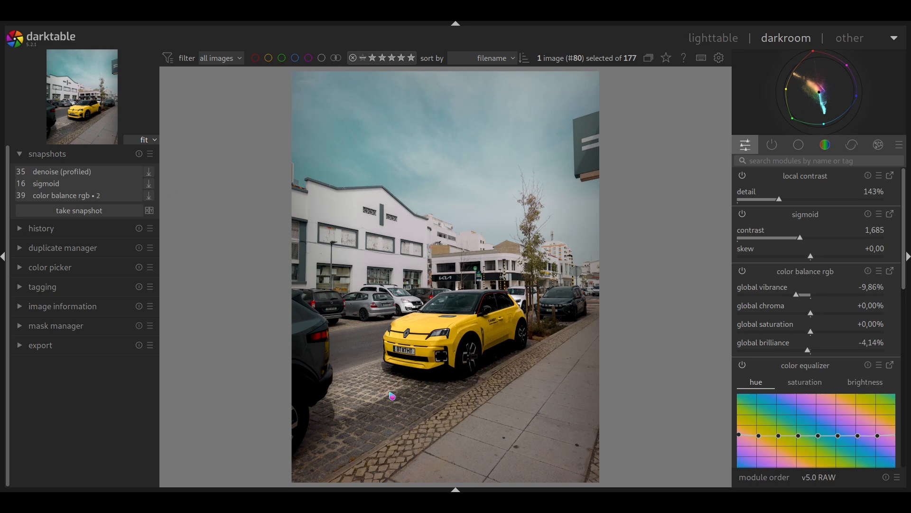
# Compare the edit with the sigmoid snapshot again, rotating the split divider through its orientations and sweeping it across the photo
pyautogui.click(61, 183)
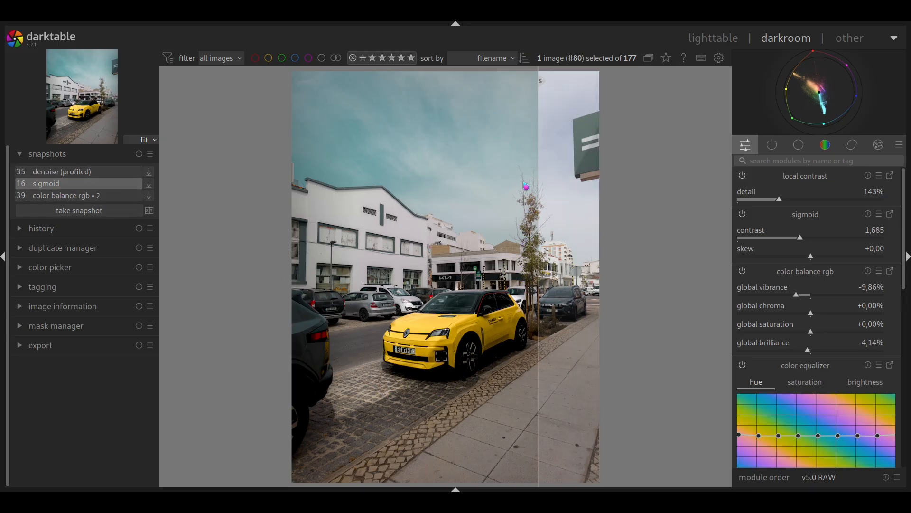
pyautogui.click(539, 279)
pyautogui.click(446, 278)
pyautogui.click(446, 280)
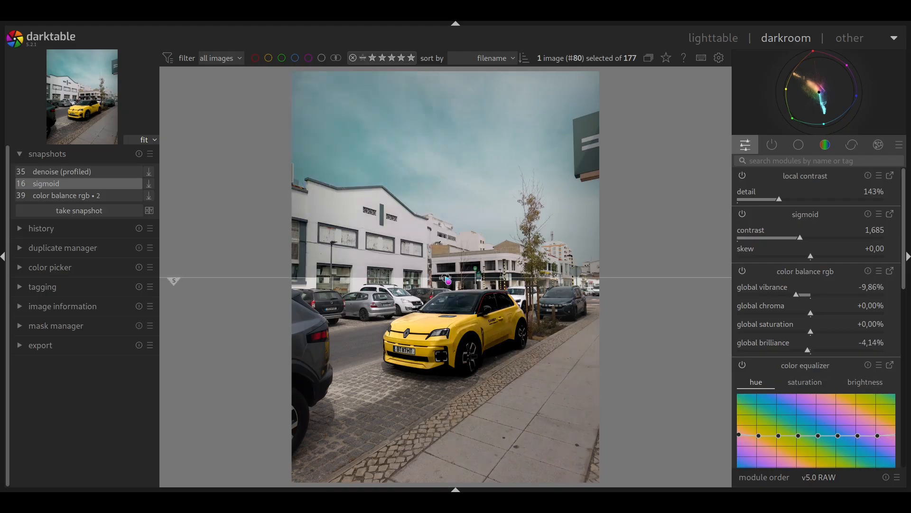
pyautogui.click(446, 280)
pyautogui.click(446, 280)
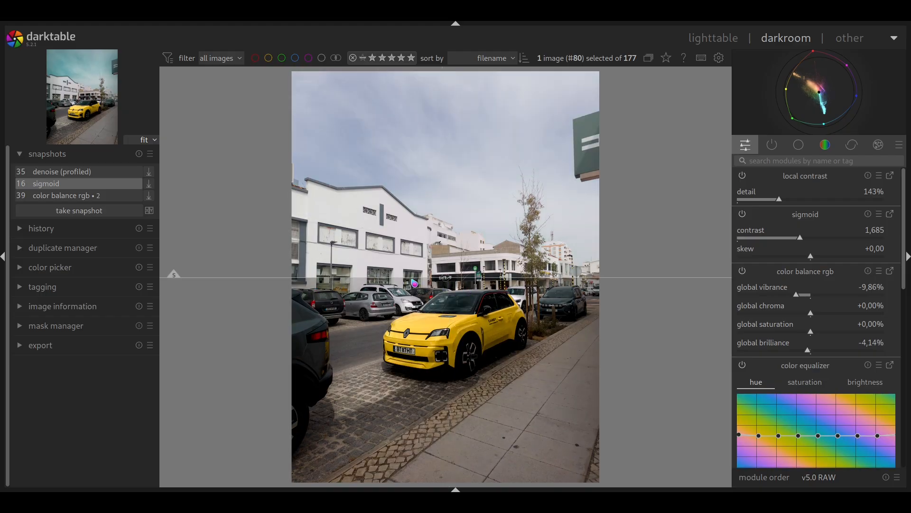
pyautogui.click(448, 280)
pyautogui.moveTo(460, 277); pyautogui.dragTo(284, 406)
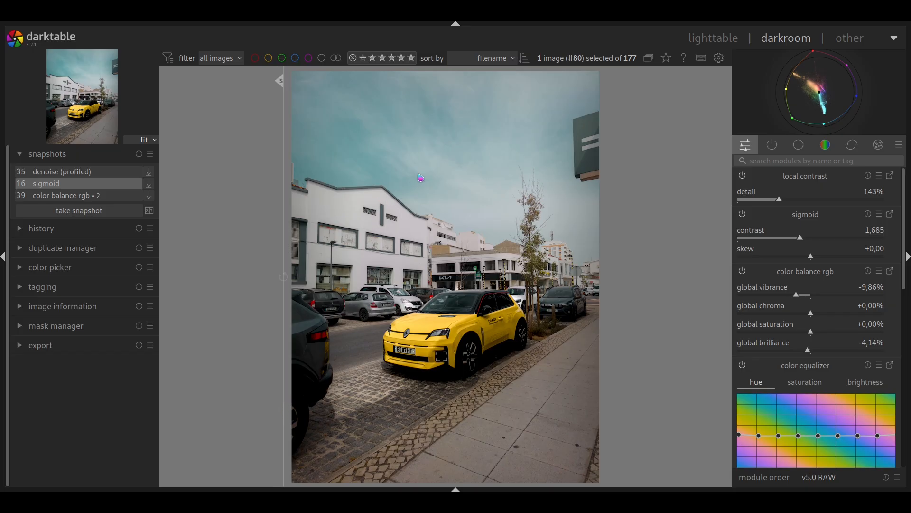